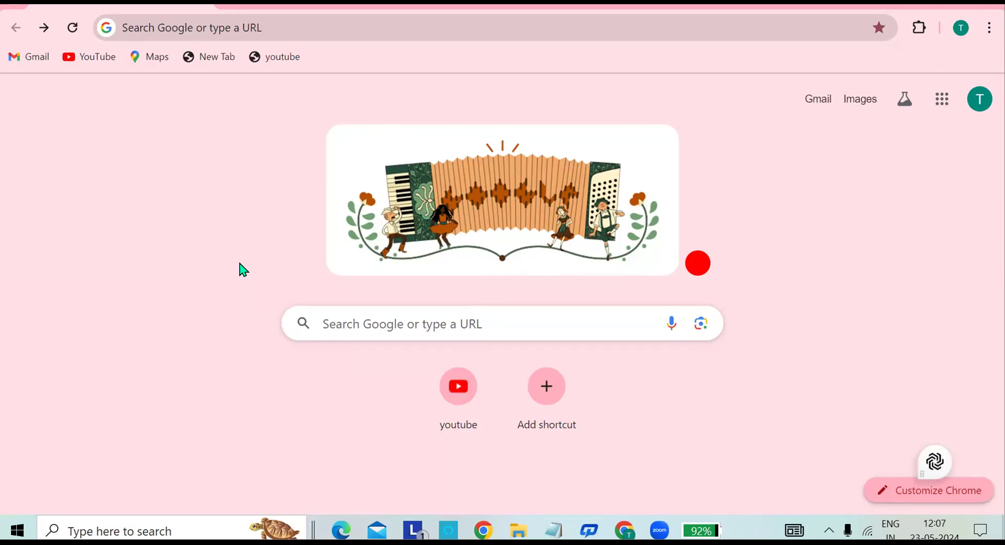
Search the web for "sql server download" and open Microsoft's SQL Server Downloads page
{"action": "left_click", "coordinate": [234, 30]}
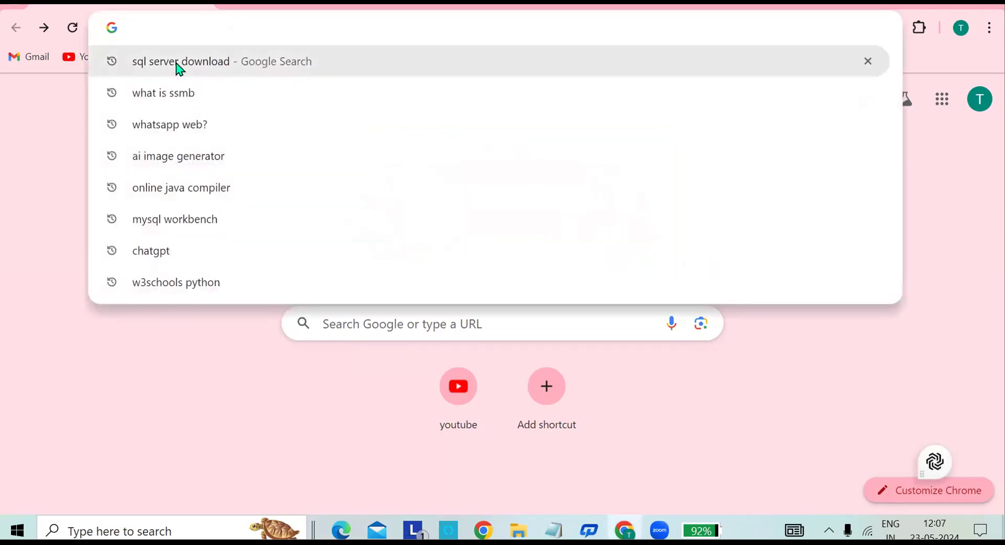
{"action": "left_click", "coordinate": [220, 65]}
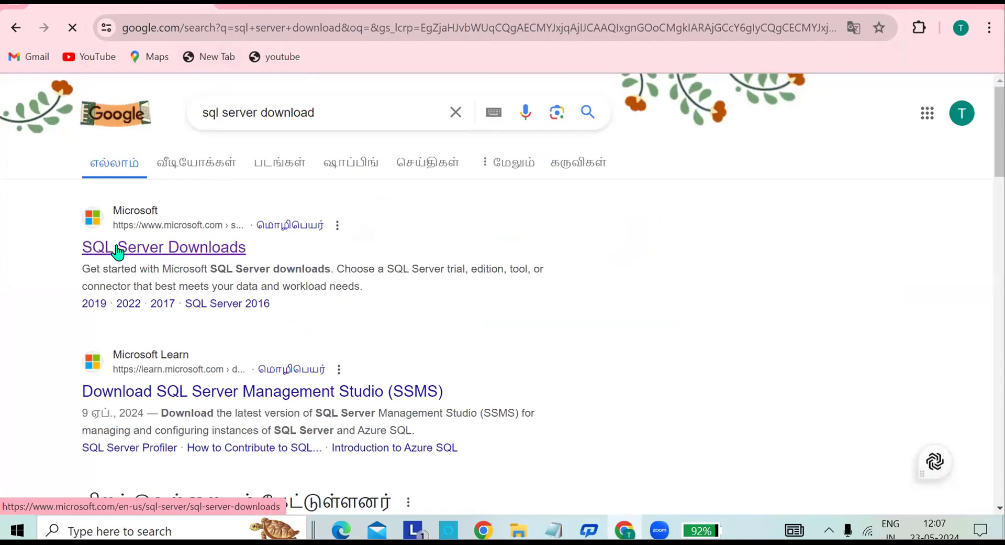
{"action": "left_click", "coordinate": [178, 250]}
Download the SQL Server 2022 Express installer, dismissing the survey invitation, and run the downloaded SQL2022-SSEI-Expr (1).exe
{"action": "scroll", "coordinate": [501, 233], "scroll_direction": "down", "scroll_amount": 10}
{"action": "scroll", "coordinate": [502, 233], "scroll_direction": "down", "scroll_amount": 2}
{"action": "scroll", "coordinate": [471, 241], "scroll_direction": "up", "scroll_amount": 2}
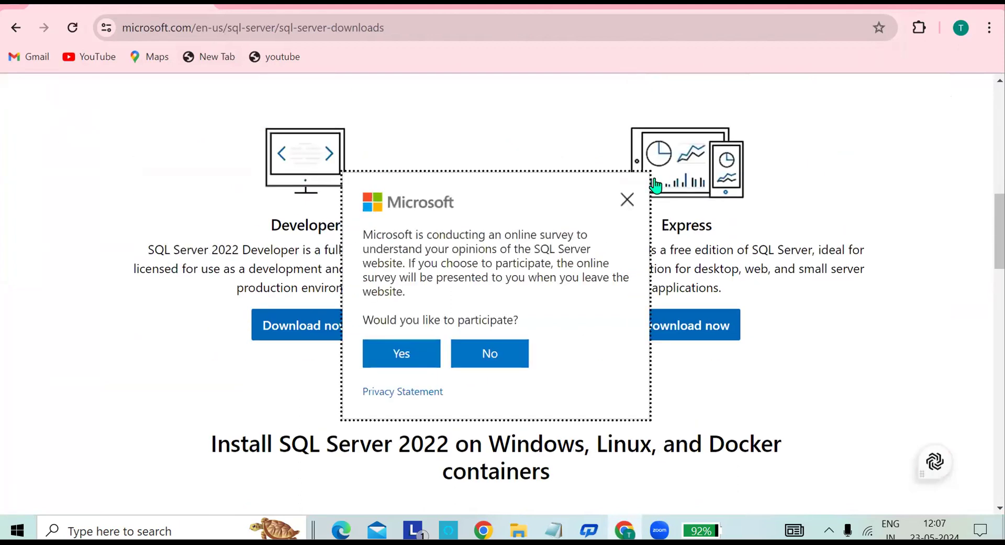
{"action": "left_click", "coordinate": [626, 200]}
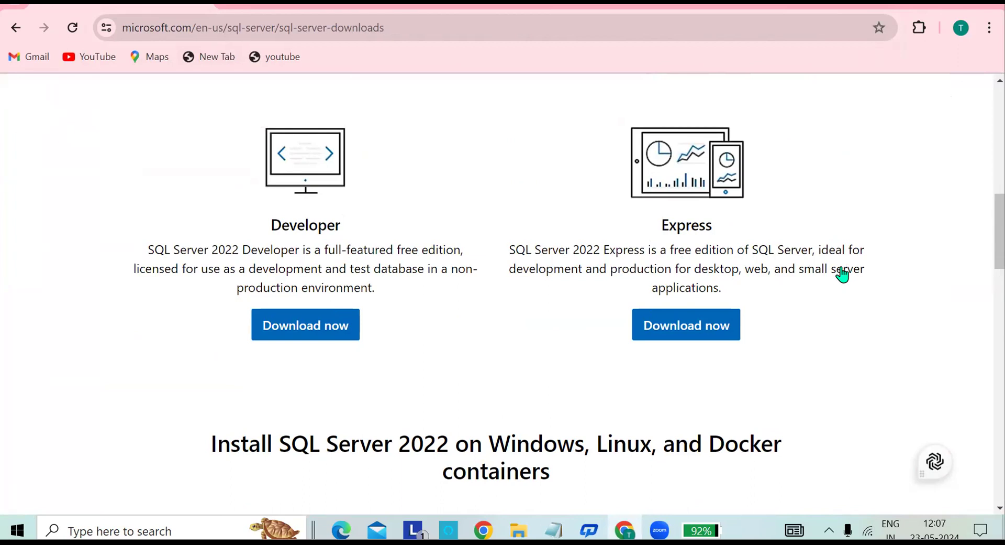
{"action": "left_click", "coordinate": [684, 333]}
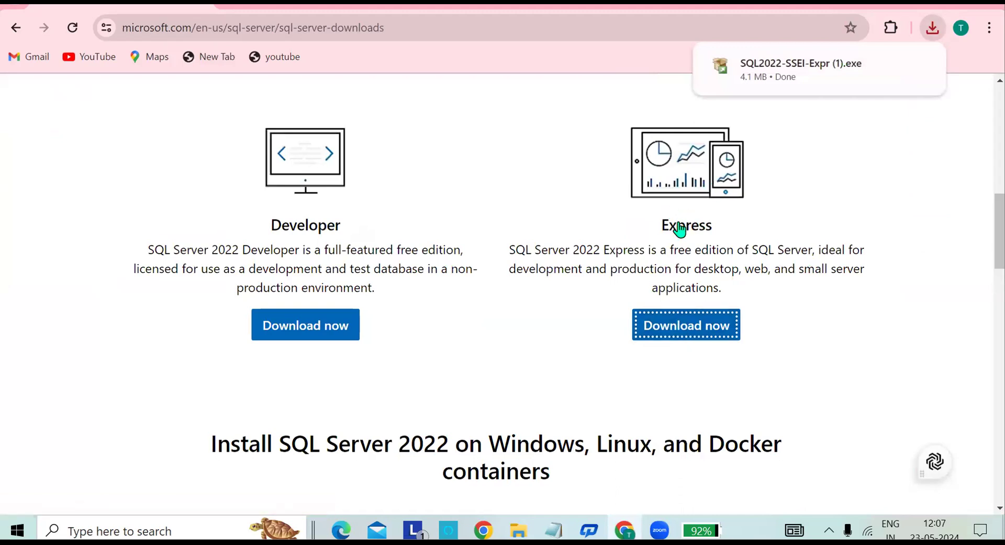
{"action": "mouse_move", "coordinate": [782, 74]}
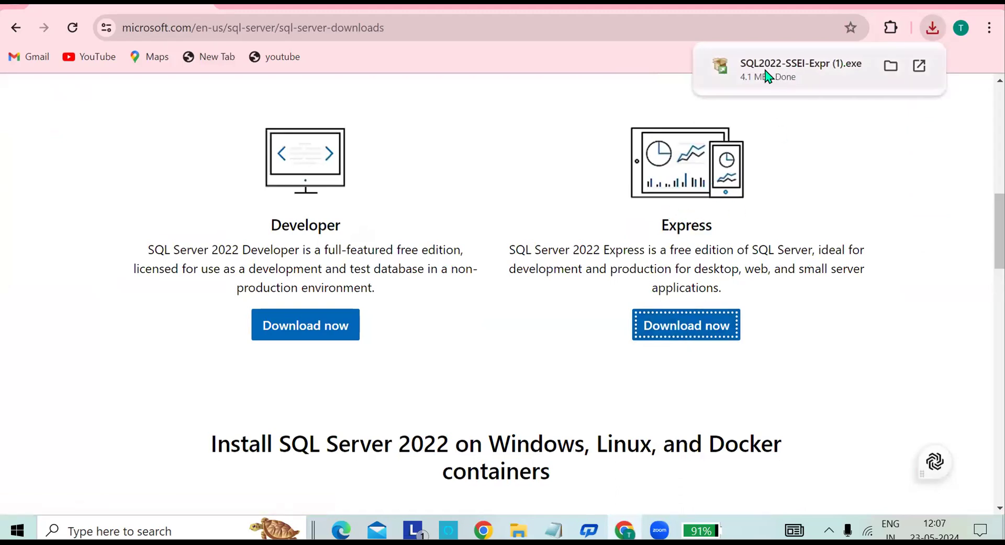
{"action": "left_click", "coordinate": [767, 76]}
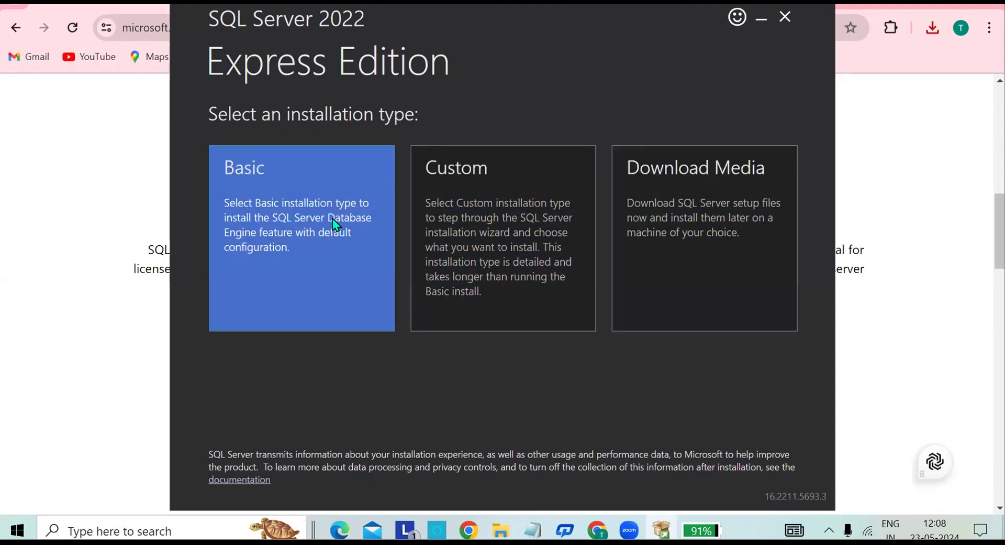
Install SQL Server 2022 Express with the Basic type, accepting the license terms and the location C:\Program Files\Microsoft SQL Server
{"action": "left_click", "coordinate": [332, 218]}
{"action": "scroll", "coordinate": [505, 337], "scroll_direction": "down", "scroll_amount": 2}
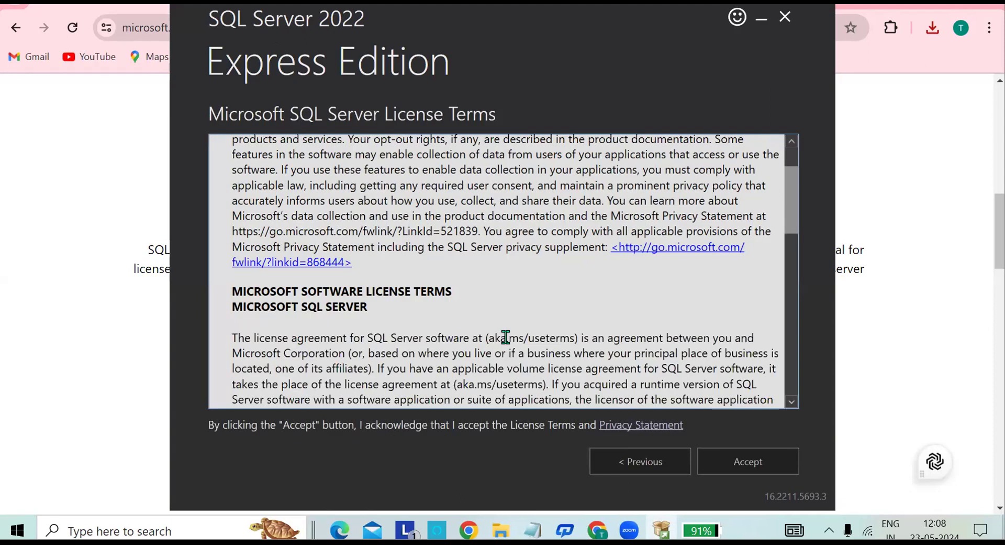
{"action": "scroll", "coordinate": [506, 337], "scroll_direction": "down", "scroll_amount": 5}
{"action": "scroll", "coordinate": [507, 331], "scroll_direction": "down", "scroll_amount": 5}
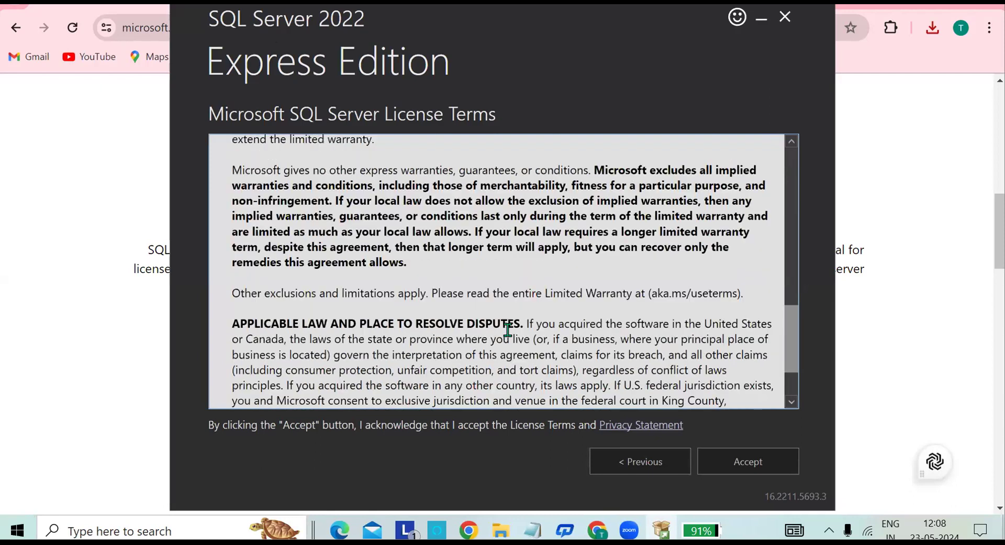
{"action": "scroll", "coordinate": [507, 329], "scroll_direction": "down", "scroll_amount": 2}
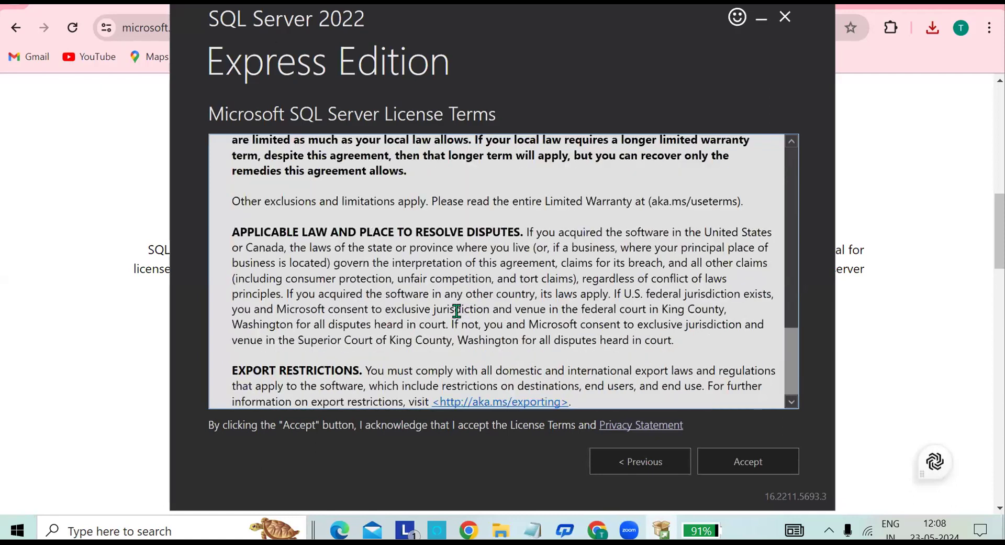
{"action": "left_click", "coordinate": [745, 454]}
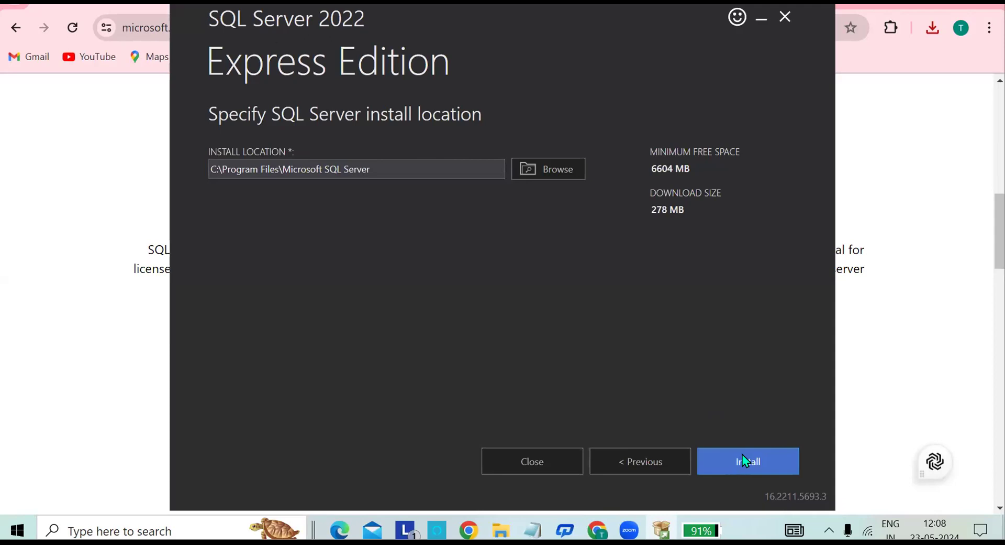
{"action": "left_click", "coordinate": [757, 460]}
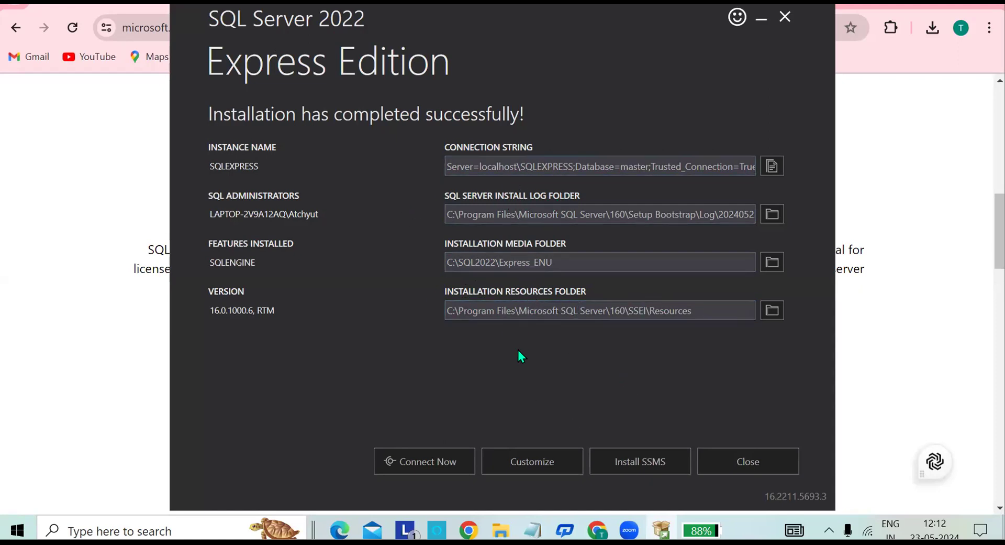
Open the SSMS download page from the SQL Server installer and download SQL Server Management Studio (SSMS) 20.1
{"action": "left_click", "coordinate": [643, 460]}
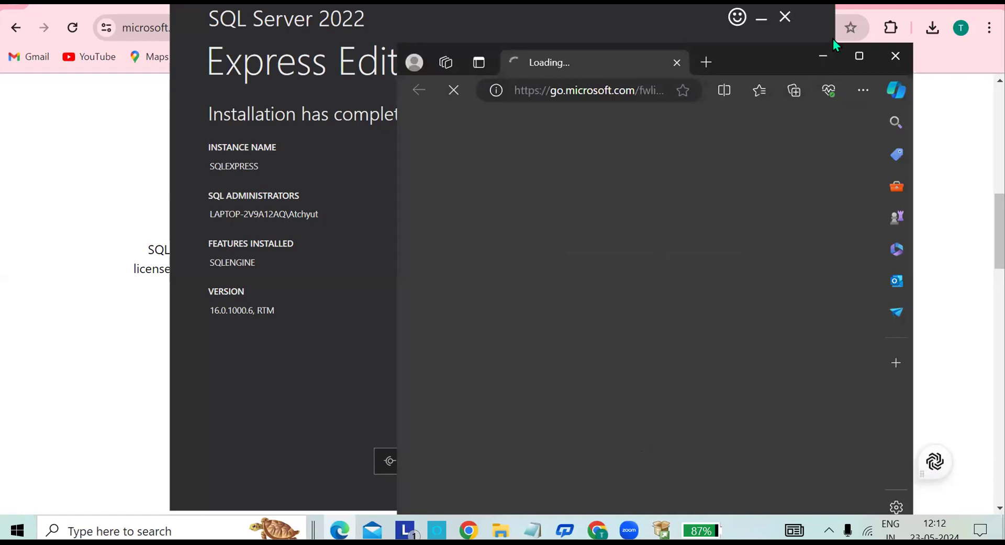
{"action": "left_click", "coordinate": [859, 56]}
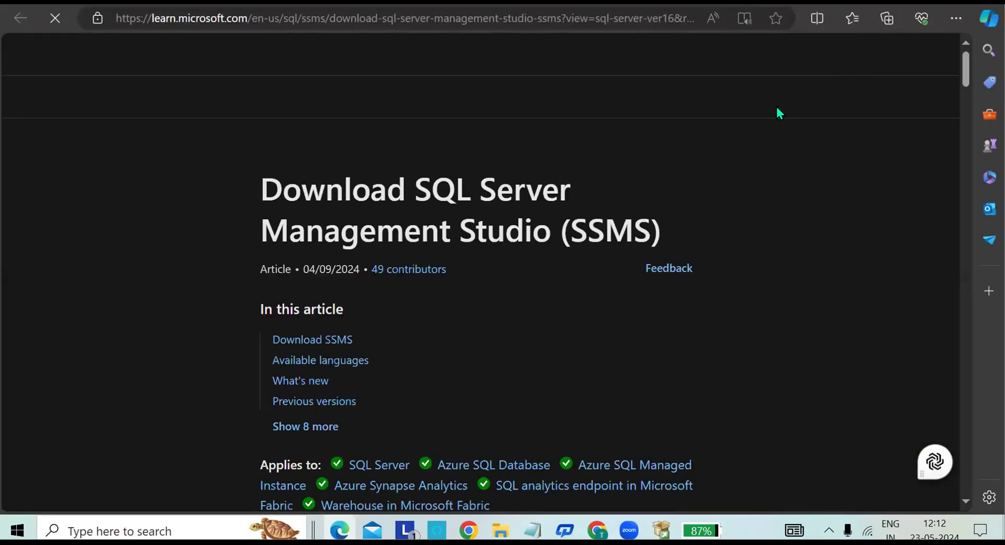
{"action": "scroll", "coordinate": [411, 267], "scroll_direction": "down", "scroll_amount": 2}
{"action": "scroll", "coordinate": [411, 267], "scroll_direction": "down", "scroll_amount": 10}
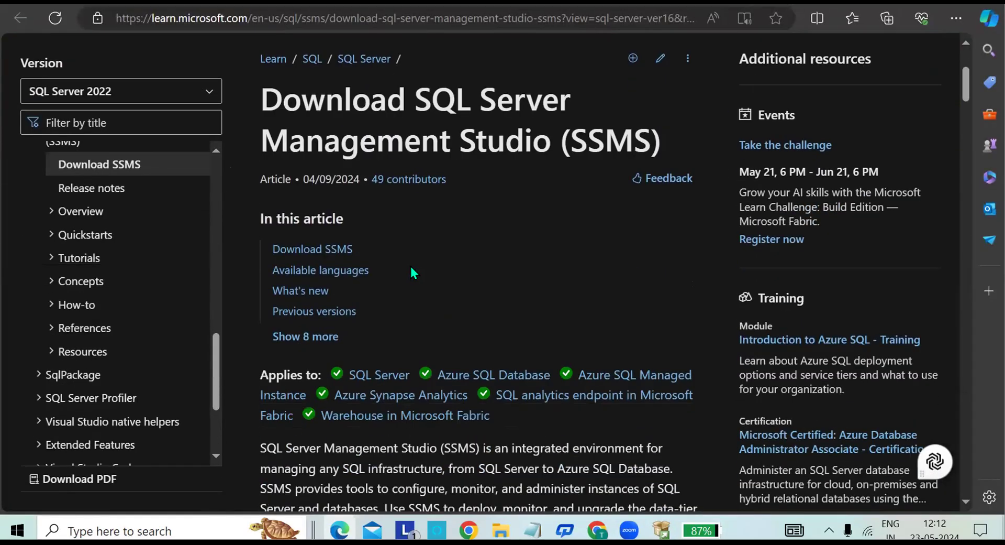
{"action": "scroll", "coordinate": [403, 226], "scroll_direction": "down", "scroll_amount": 3}
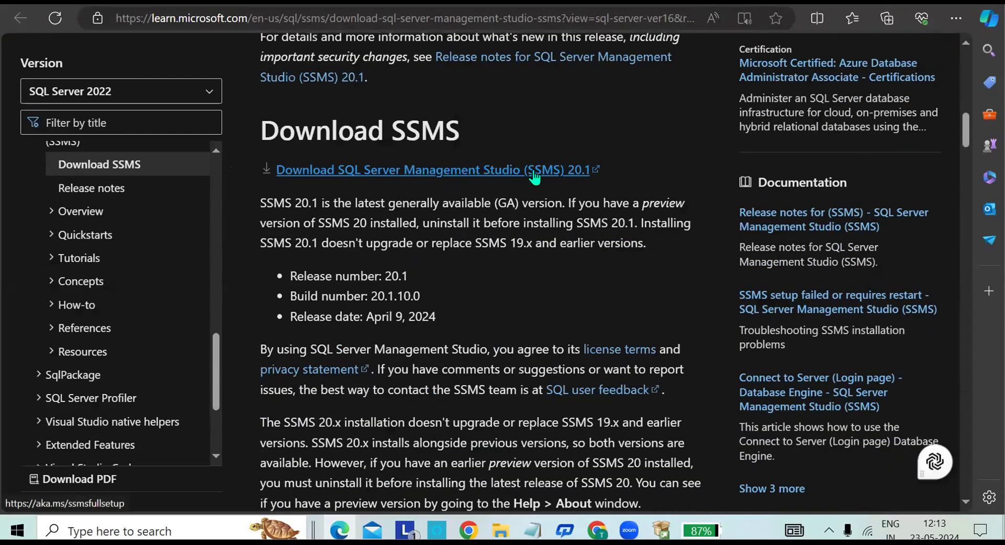
{"action": "left_click", "coordinate": [470, 171]}
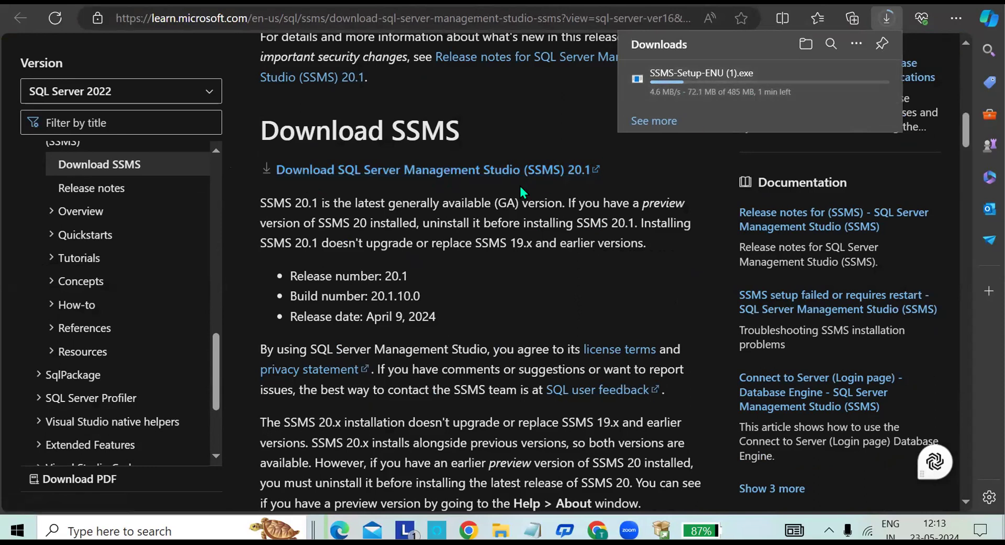
Review the SSMS download page's release details, available languages, previous versions and unattended install sections while the setup file downloads
{"action": "scroll", "coordinate": [445, 240], "scroll_direction": "up", "scroll_amount": 4}
{"action": "scroll", "coordinate": [442, 241], "scroll_direction": "down", "scroll_amount": 2}
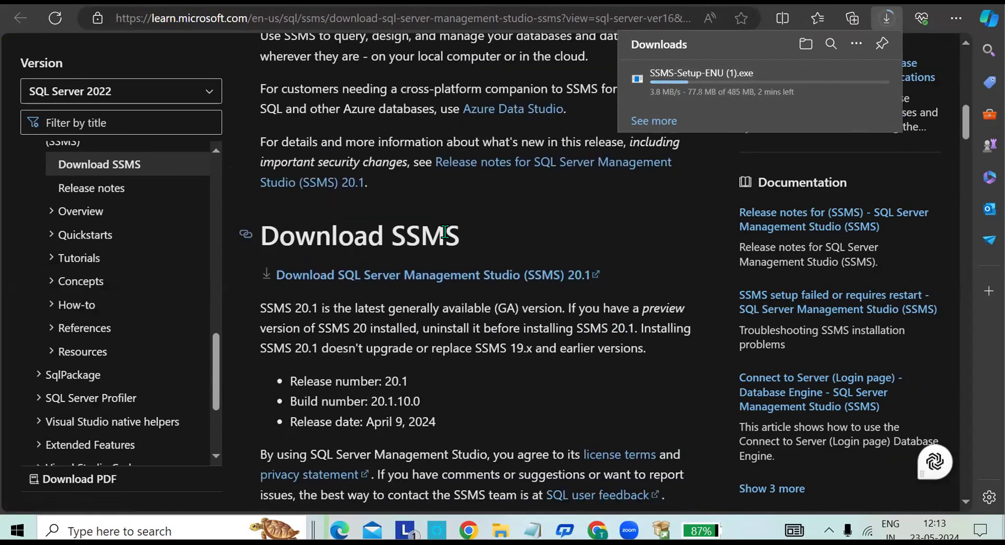
{"action": "scroll", "coordinate": [416, 257], "scroll_direction": "down", "scroll_amount": 4}
{"action": "scroll", "coordinate": [356, 225], "scroll_direction": "up", "scroll_amount": 4}
{"action": "scroll", "coordinate": [380, 278], "scroll_direction": "down", "scroll_amount": 2}
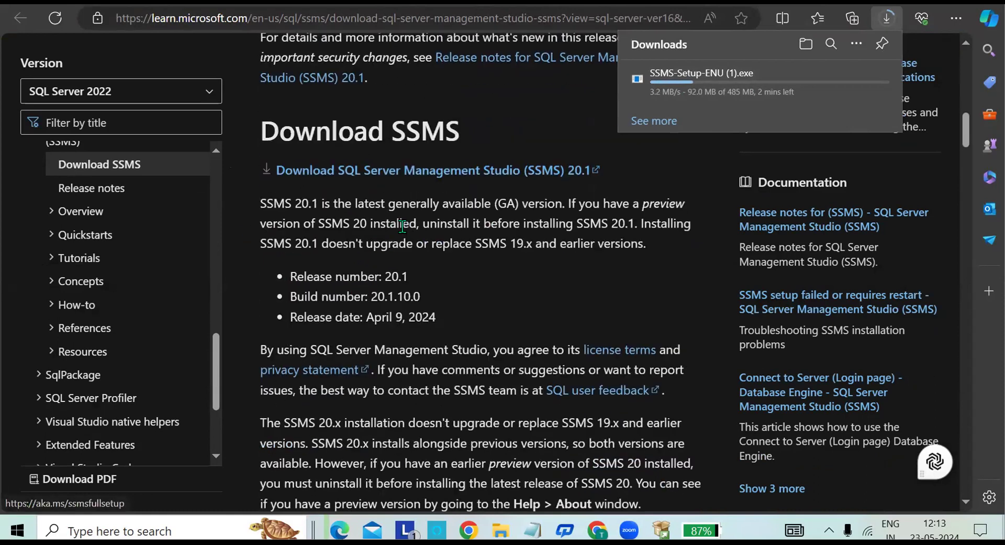
{"action": "scroll", "coordinate": [427, 202], "scroll_direction": "up", "scroll_amount": 2}
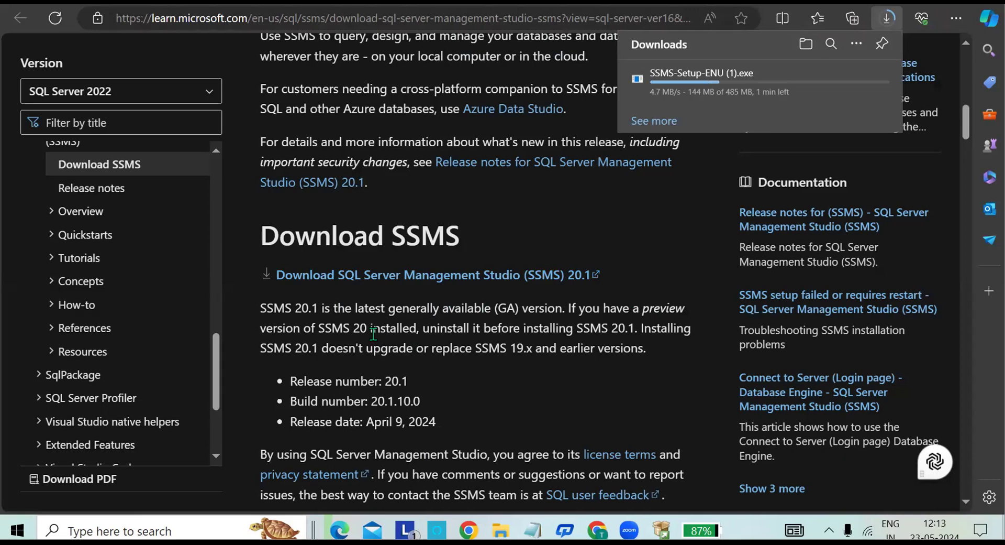
{"action": "scroll", "coordinate": [451, 325], "scroll_direction": "down", "scroll_amount": 2}
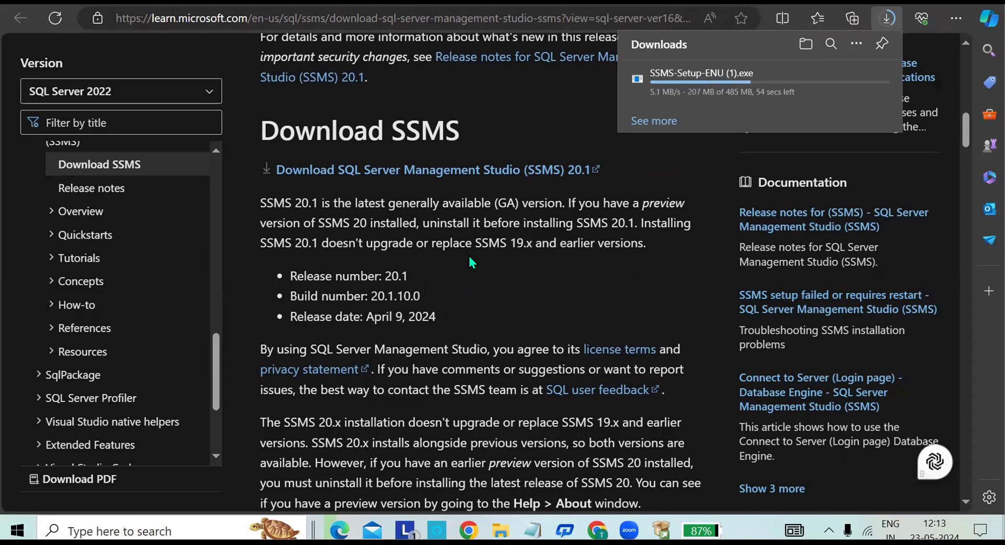
{"action": "scroll", "coordinate": [466, 256], "scroll_direction": "down", "scroll_amount": 4}
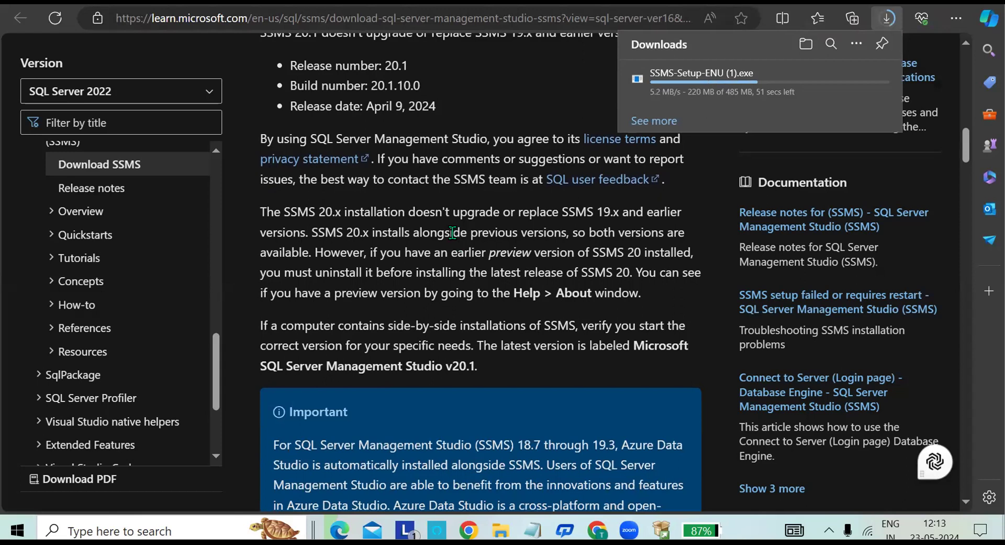
{"action": "scroll", "coordinate": [447, 228], "scroll_direction": "down", "scroll_amount": 2}
{"action": "scroll", "coordinate": [438, 231], "scroll_direction": "up", "scroll_amount": 4}
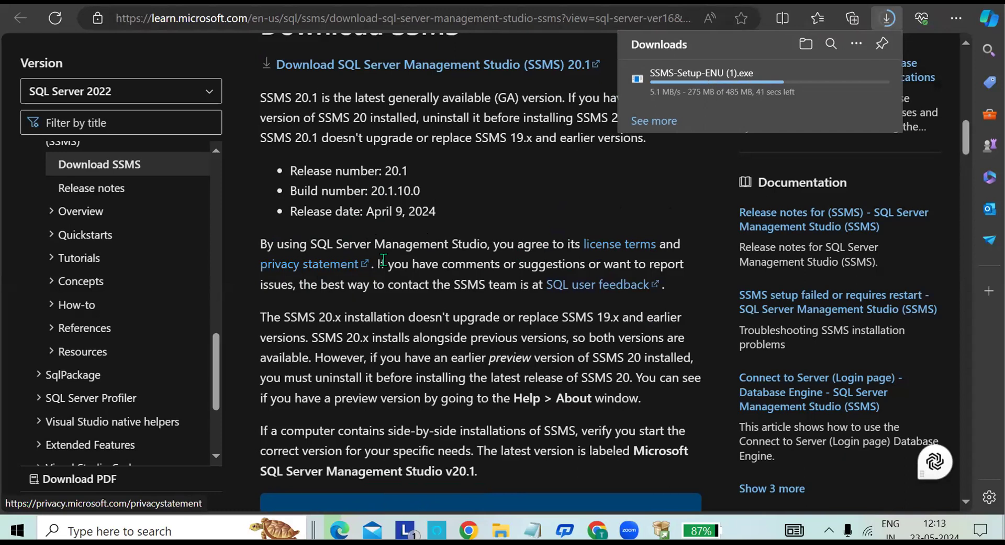
{"action": "scroll", "coordinate": [383, 256], "scroll_direction": "down", "scroll_amount": 1}
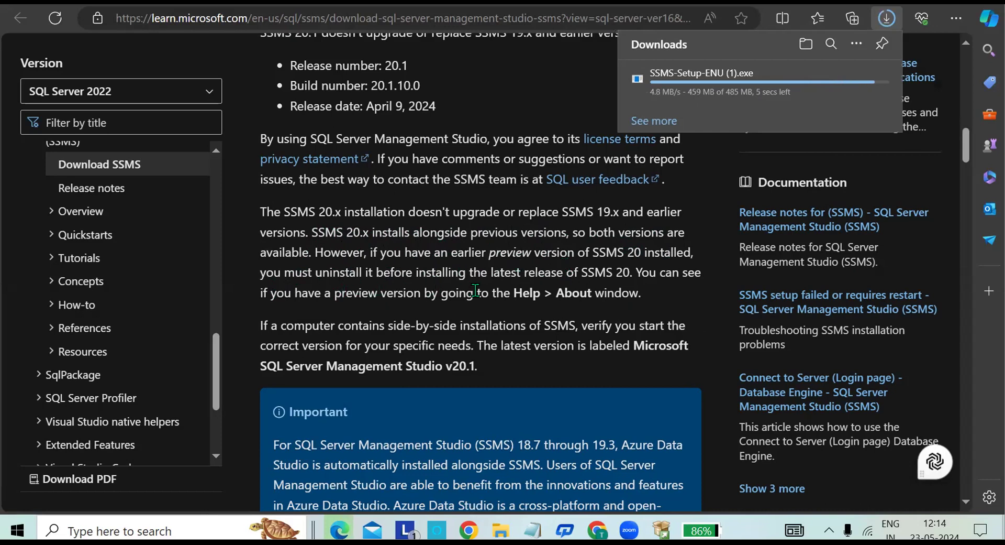
{"action": "scroll", "coordinate": [476, 288], "scroll_direction": "down", "scroll_amount": 5}
{"action": "scroll", "coordinate": [485, 265], "scroll_direction": "up", "scroll_amount": 3}
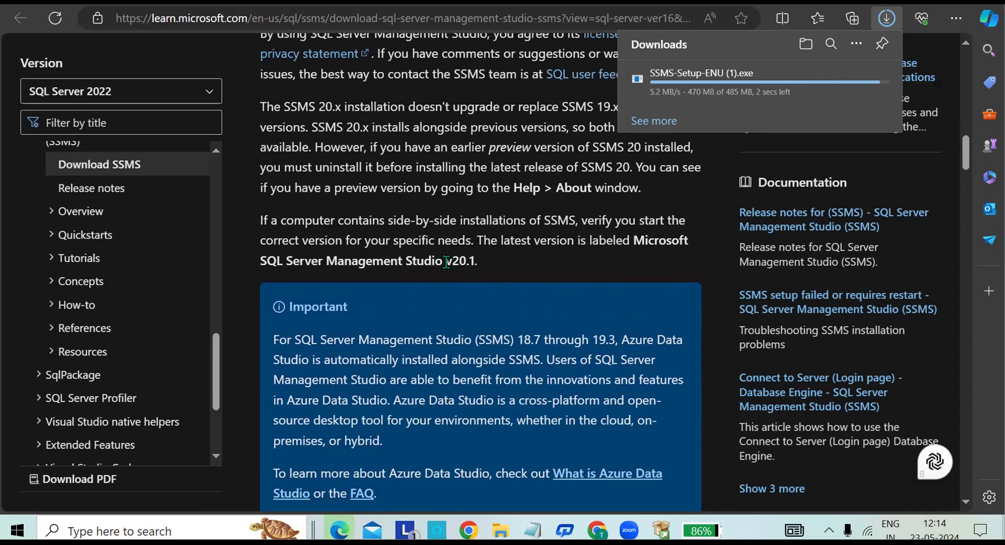
{"action": "scroll", "coordinate": [446, 262], "scroll_direction": "down", "scroll_amount": 8}
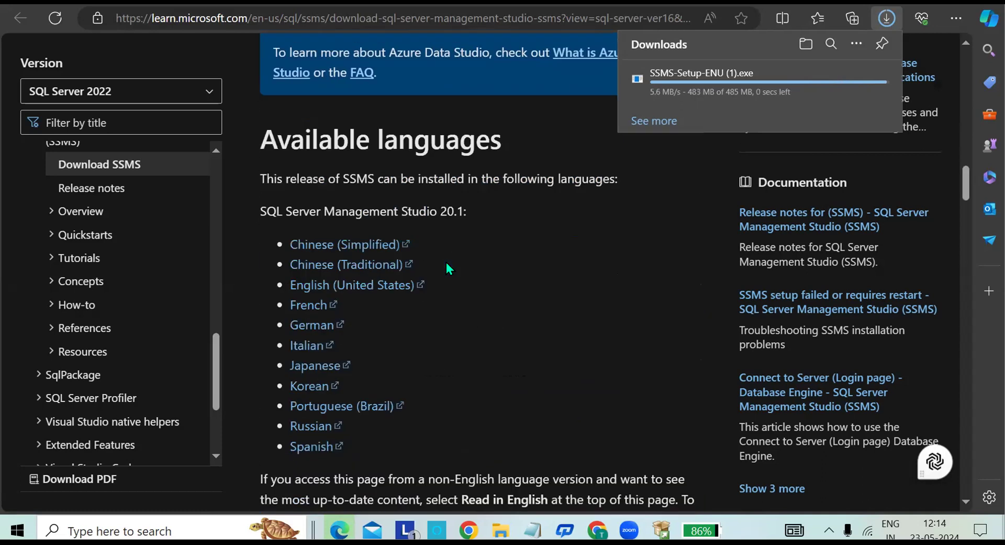
{"action": "scroll", "coordinate": [446, 268], "scroll_direction": "down", "scroll_amount": 2}
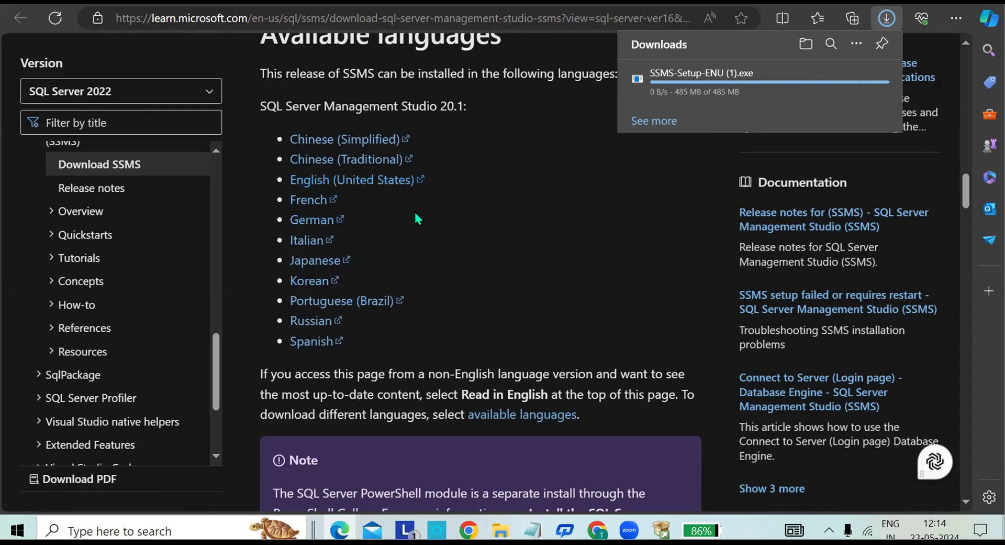
{"action": "scroll", "coordinate": [413, 213], "scroll_direction": "down", "scroll_amount": 10}
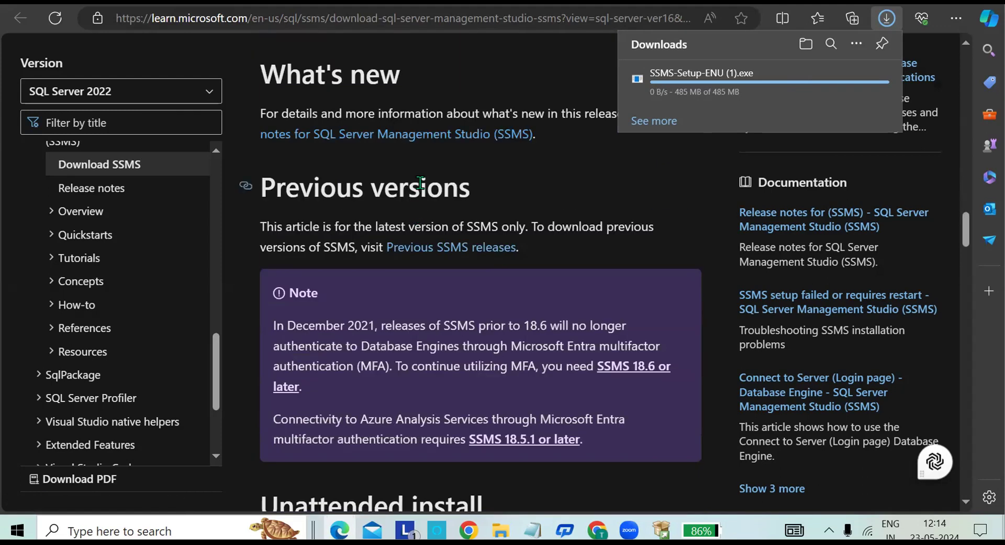
{"action": "scroll", "coordinate": [420, 184], "scroll_direction": "down", "scroll_amount": 4}
{"action": "scroll", "coordinate": [419, 186], "scroll_direction": "down", "scroll_amount": 4}
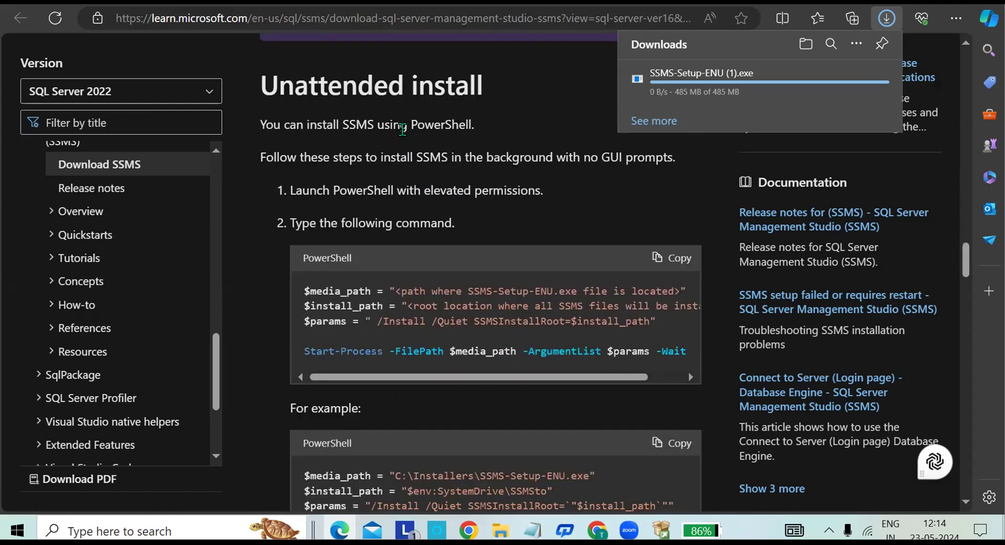
{"action": "scroll", "coordinate": [415, 134], "scroll_direction": "up", "scroll_amount": 10}
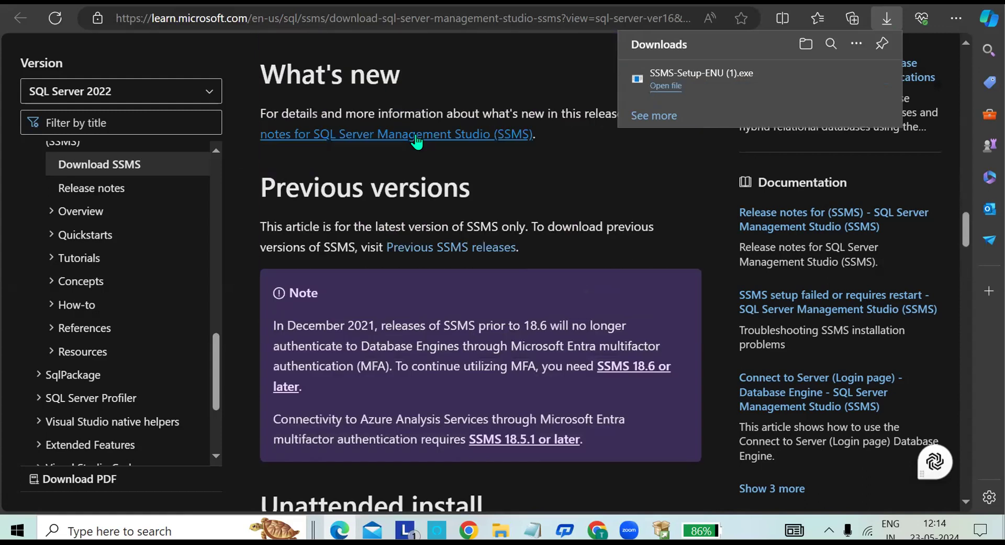
{"action": "scroll", "coordinate": [417, 136], "scroll_direction": "up", "scroll_amount": 10}
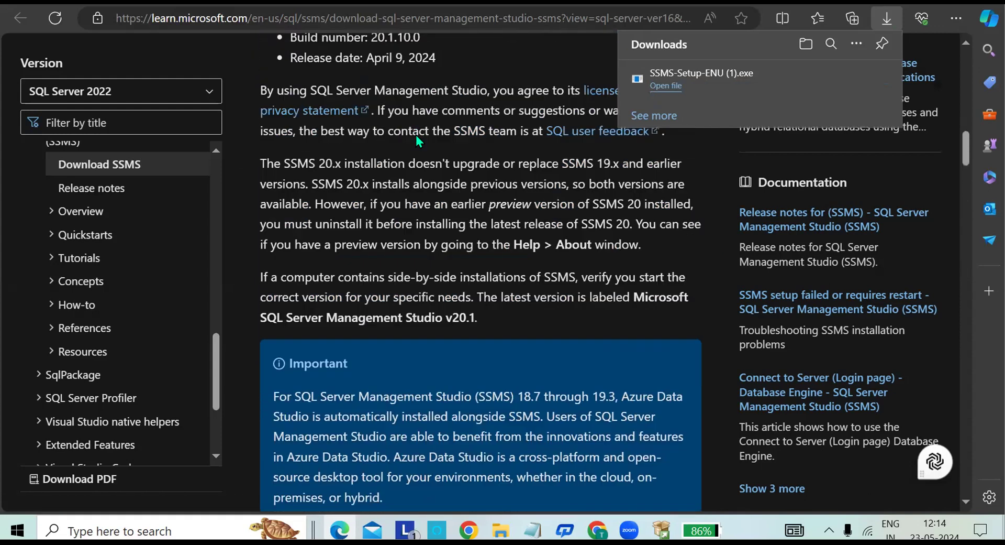
{"action": "scroll", "coordinate": [416, 134], "scroll_direction": "up", "scroll_amount": 5}
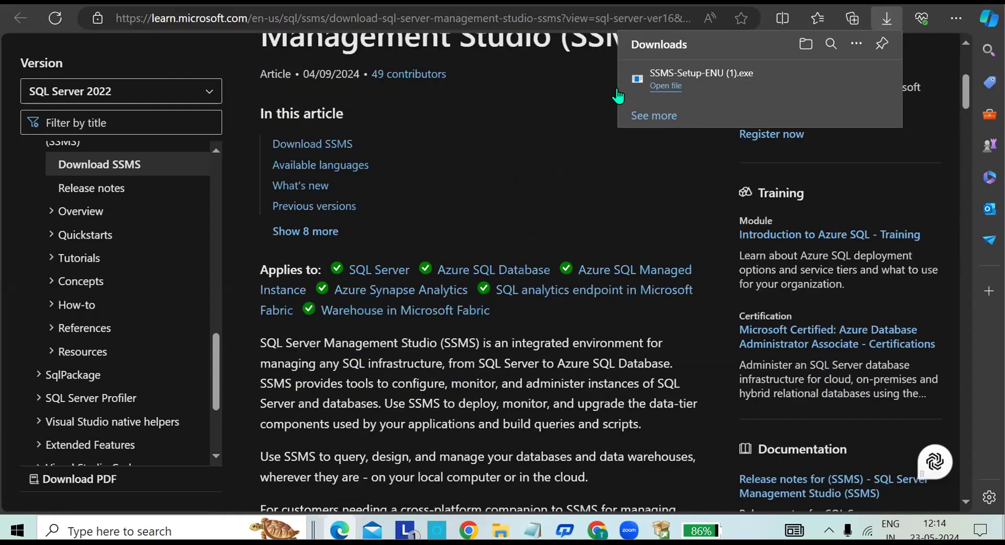
Run the downloaded SSMS-Setup-ENU (1).exe, then close the SQL Server Management Studio 20.1 setup window
{"action": "left_click", "coordinate": [678, 92]}
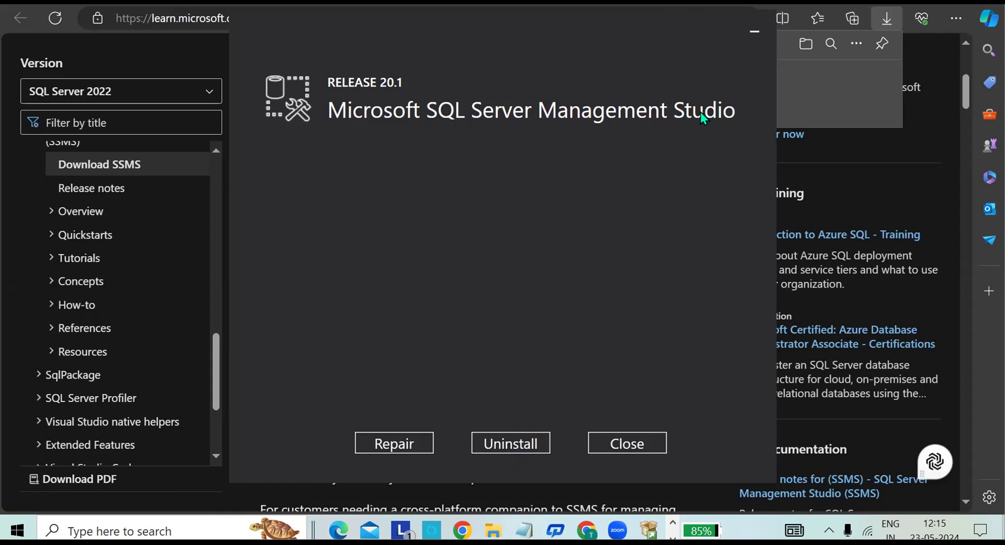
{"action": "left_click_drag", "start_coordinate": [657, 27], "coordinate": [605, 46]}
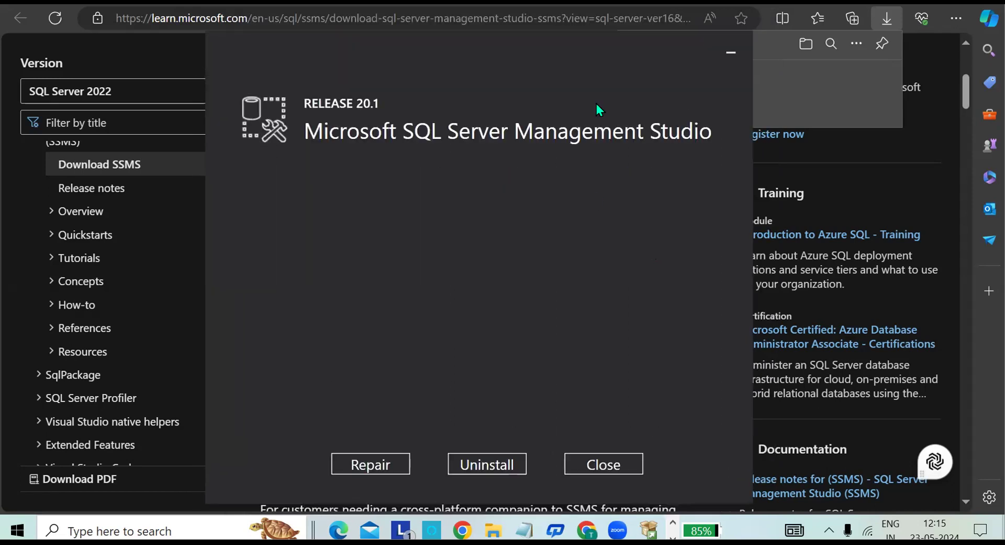
{"action": "left_click", "coordinate": [607, 467]}
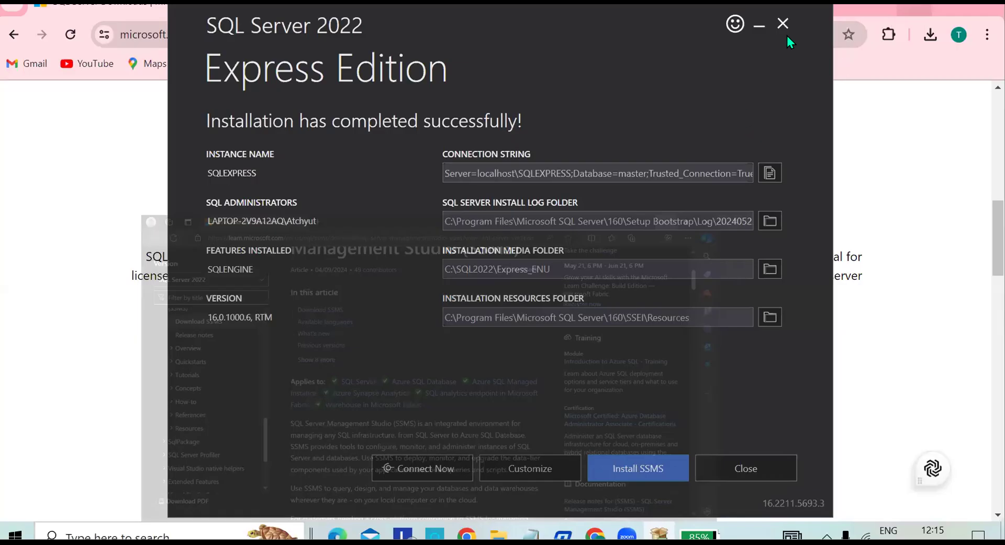
Exit the SQL Server 2022 installer, confirming the exit, and minimize the browser window
{"action": "left_click", "coordinate": [741, 467]}
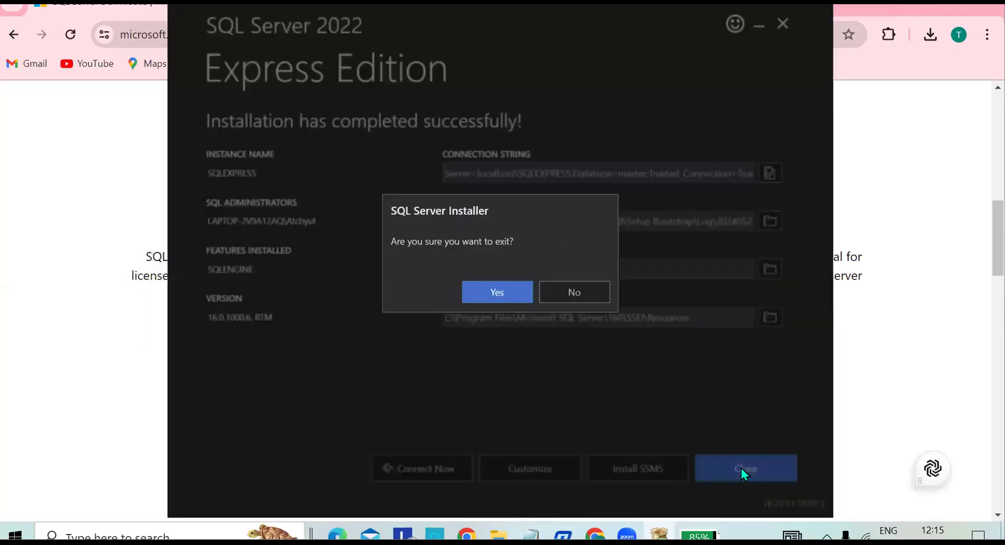
{"action": "left_click", "coordinate": [496, 296]}
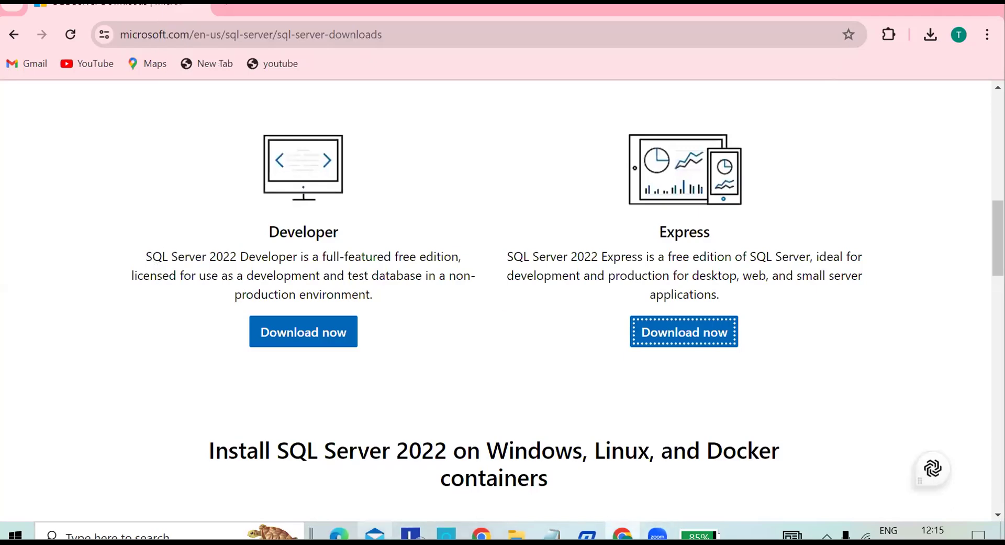
{"action": "left_click", "coordinate": [157, 534]}
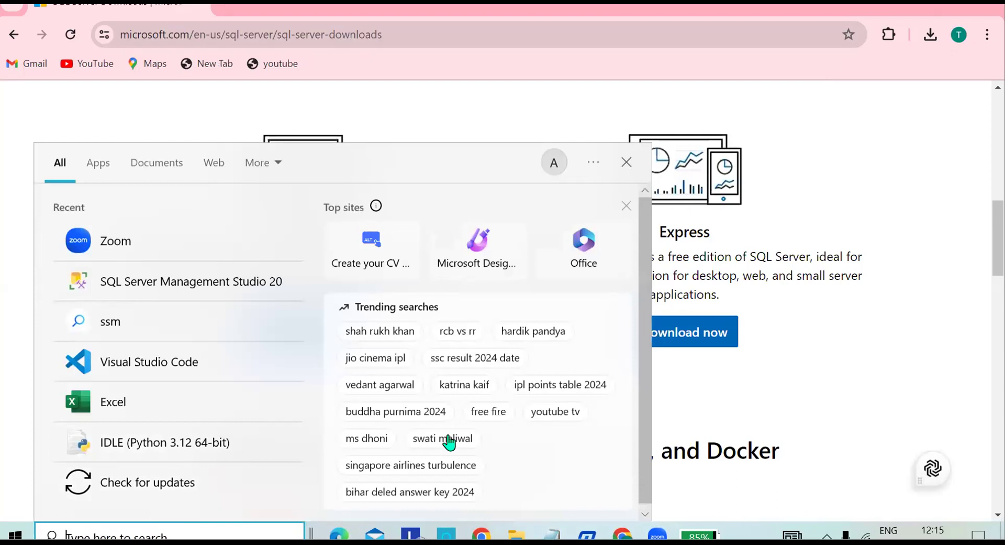
{"action": "left_click", "coordinate": [851, 340]}
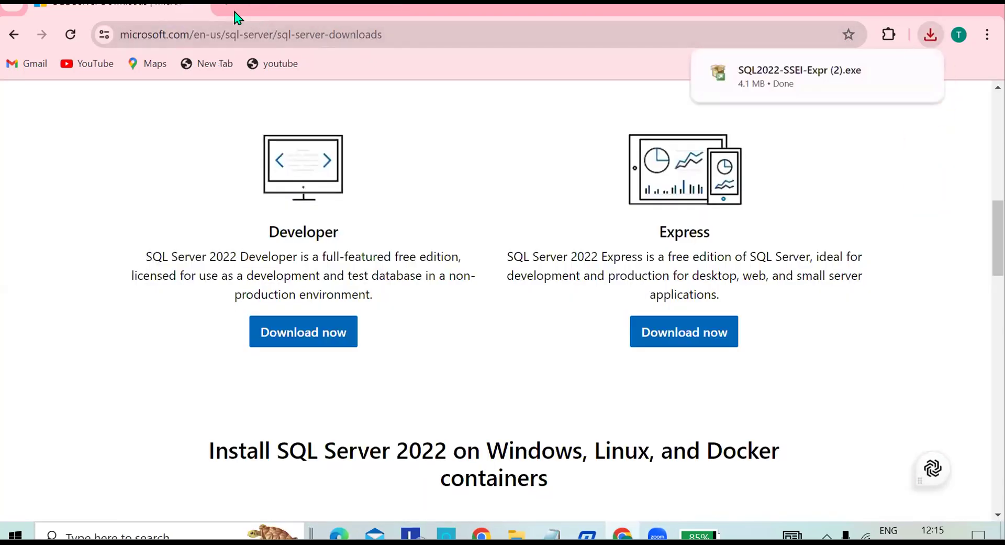
{"action": "left_click", "coordinate": [909, 10]}
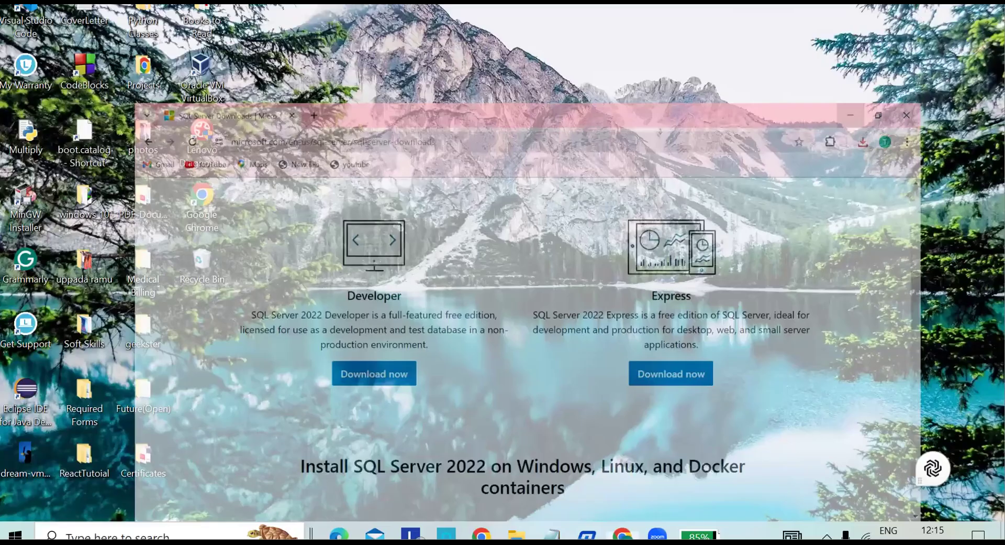
Search Windows for "ssms" and launch SQL Server Management Studio 20
{"action": "left_click", "coordinate": [125, 535]}
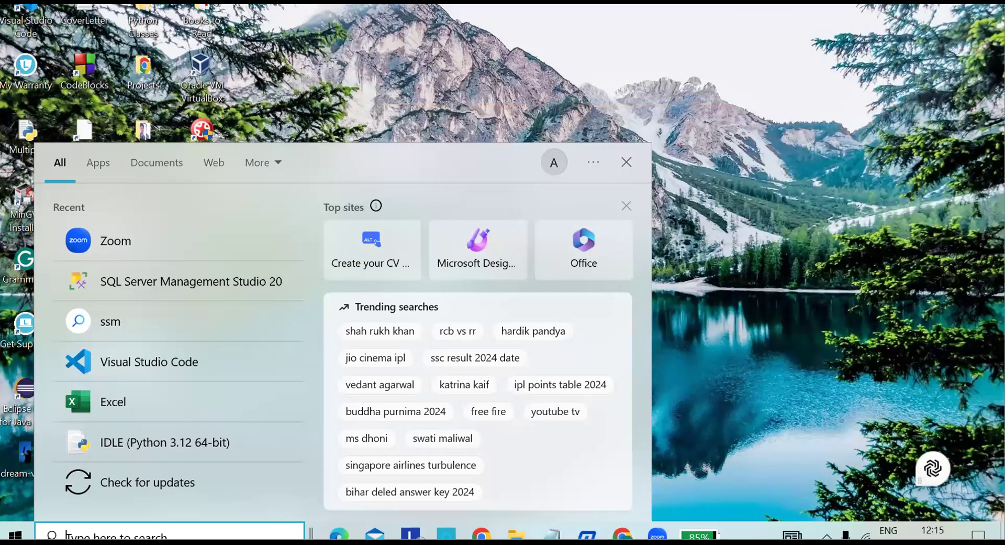
{"action": "type", "text": "ssm"}
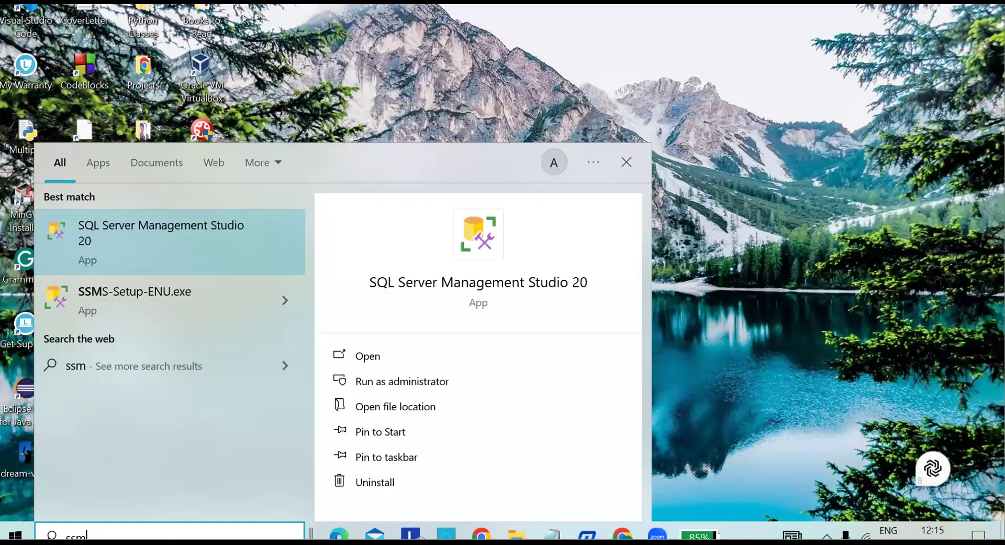
{"action": "type", "text": "s"}
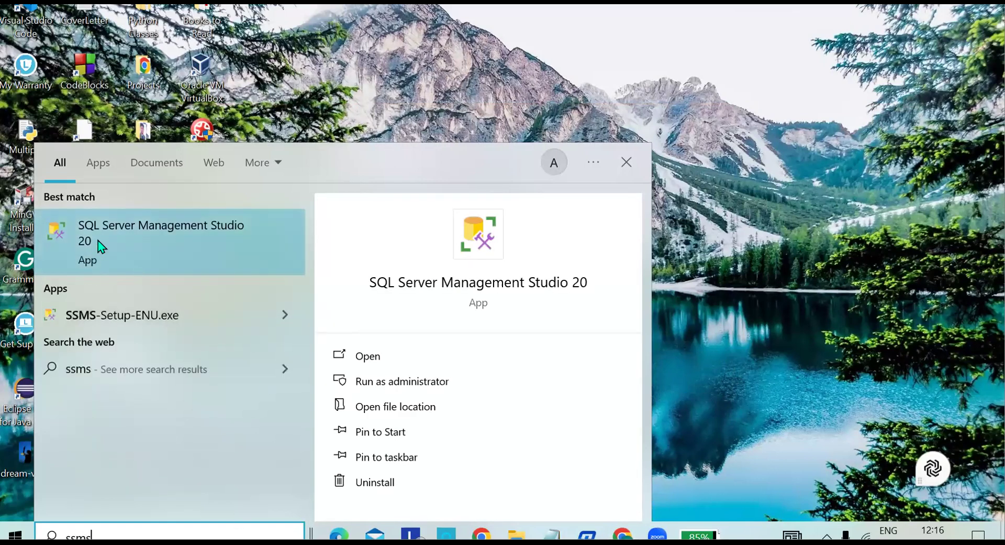
{"action": "left_click", "coordinate": [166, 246]}
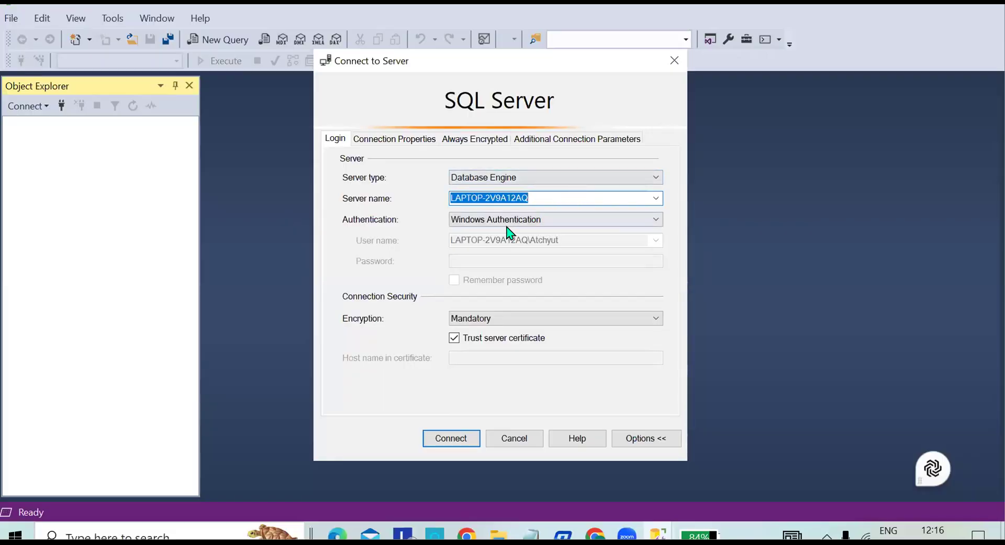
Connect to the local Database Engine server using Windows Authentication
{"action": "left_click", "coordinate": [548, 216]}
{"action": "left_click", "coordinate": [549, 216]}
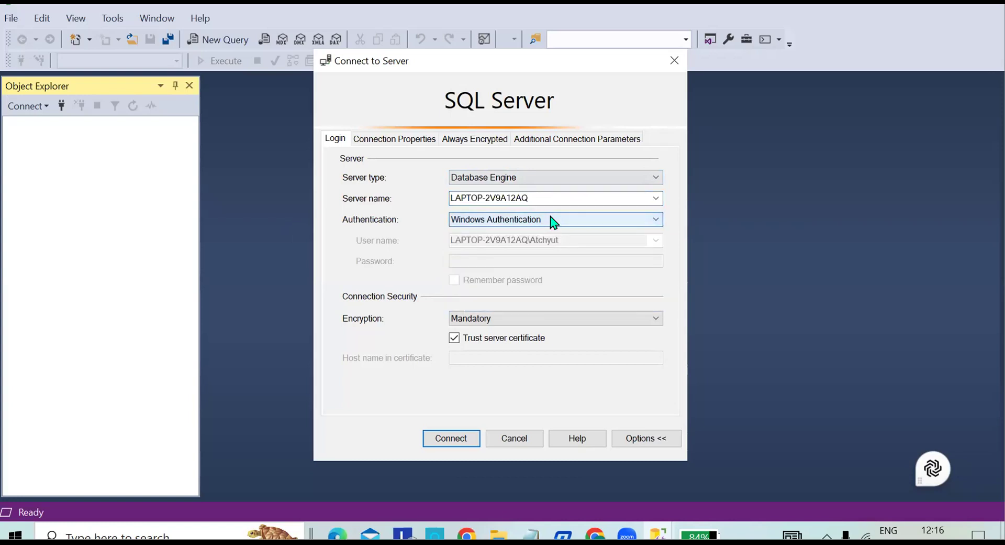
{"action": "left_click", "coordinate": [454, 443]}
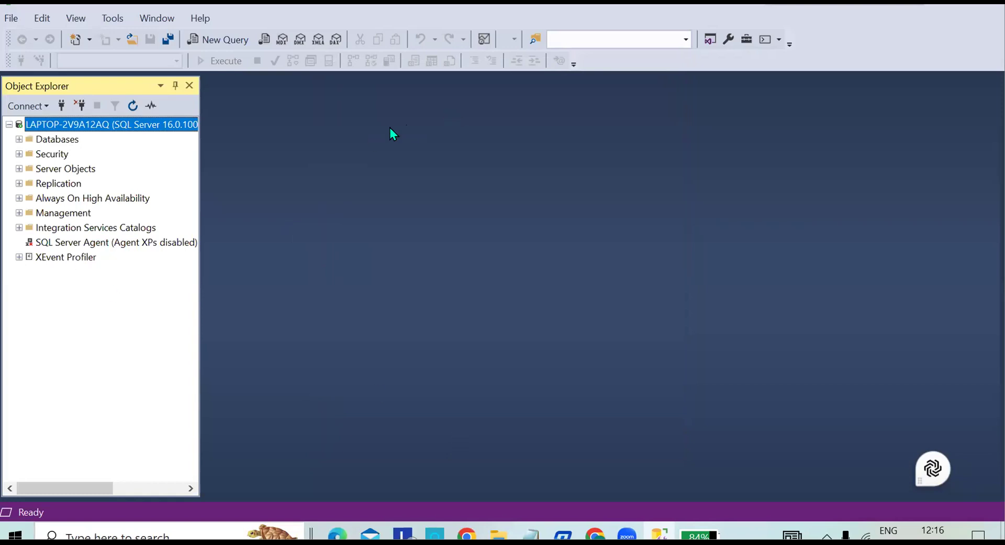
Write "Create database students;" in a new query and execute that statement
{"action": "left_click", "coordinate": [222, 38]}
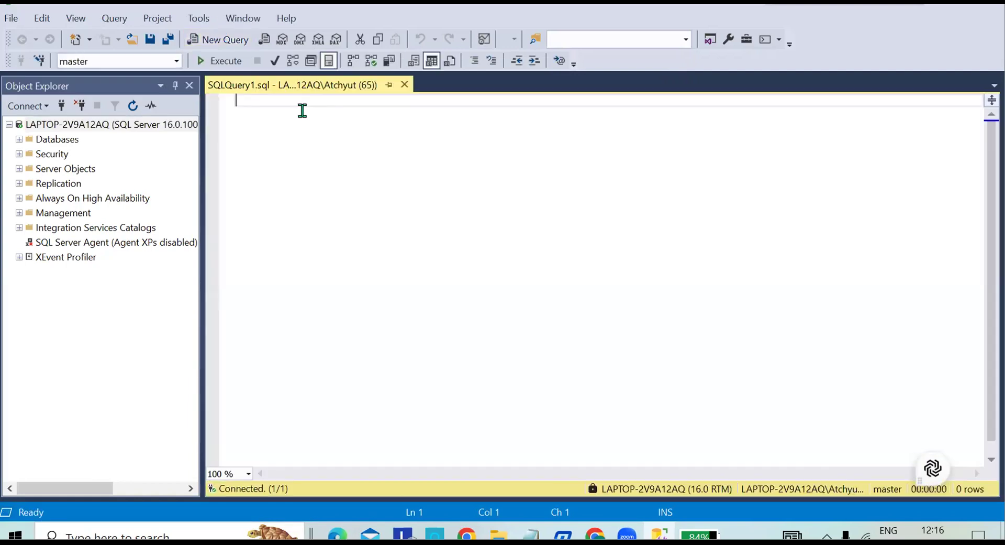
{"action": "type", "text": "in"}
{"action": "key", "text": "BackSpace"}
{"action": "key", "text": "BackSpace"}
{"action": "type", "text": "Creaet"}
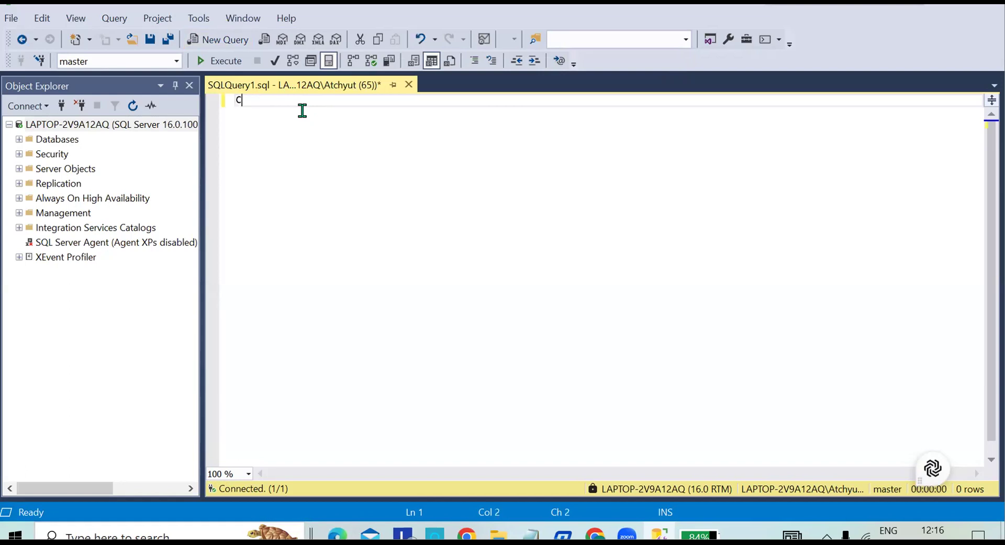
{"action": "key", "text": "BackSpace"}
{"action": "key", "text": "BackSpace"}
{"action": "type", "text": "te database students"}
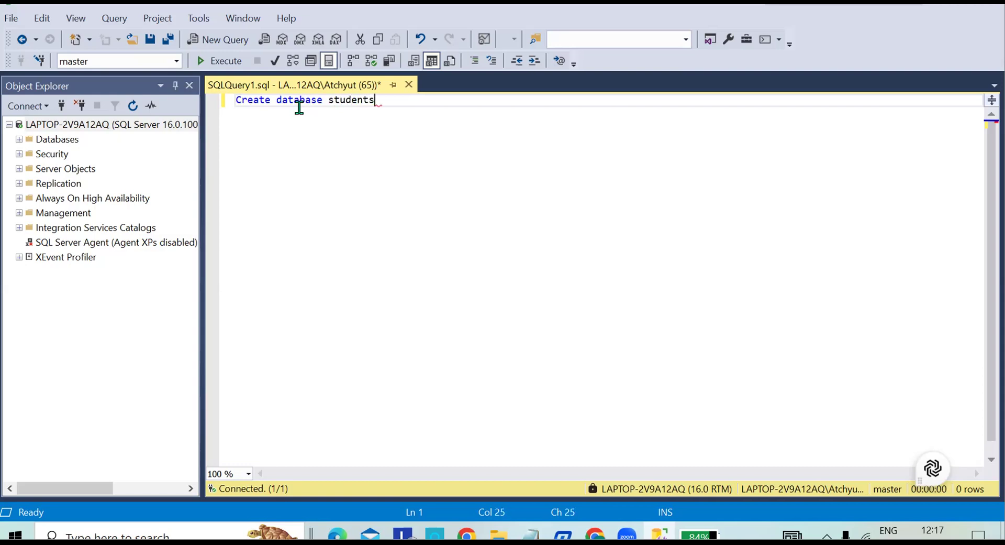
{"action": "type", "text": ";"}
{"action": "key", "text": "Return"}
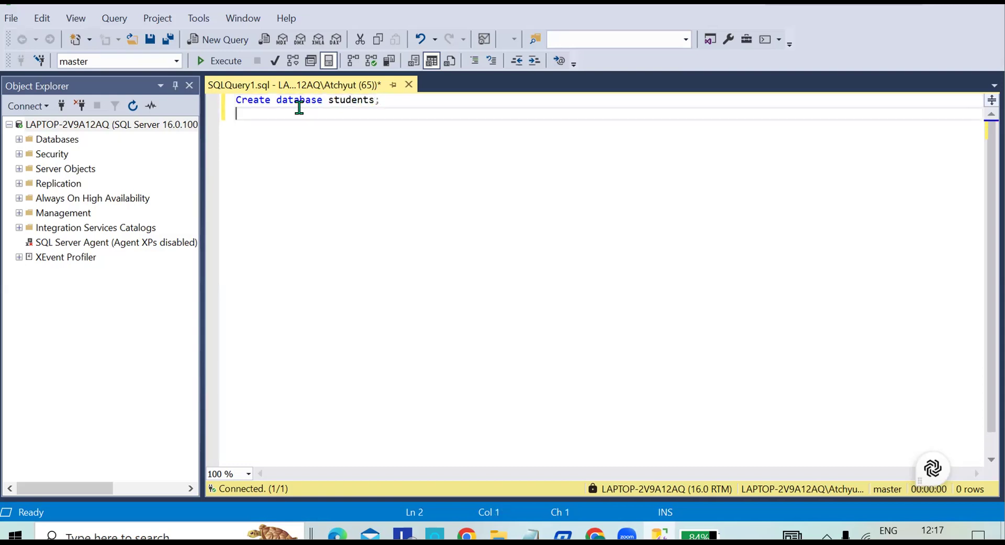
{"action": "key", "text": "Return"}
{"action": "left_click_drag", "start_coordinate": [394, 103], "coordinate": [218, 100]}
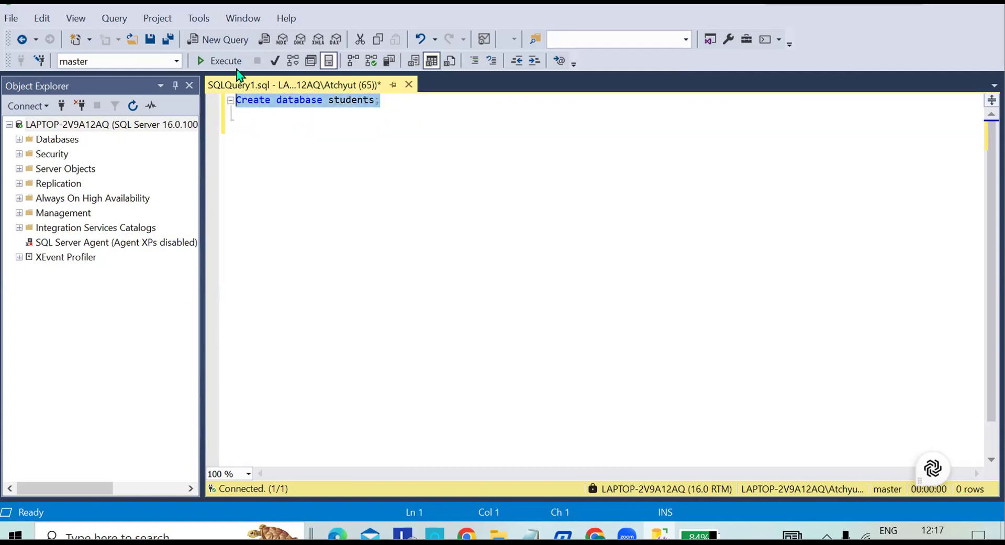
{"action": "left_click", "coordinate": [221, 61]}
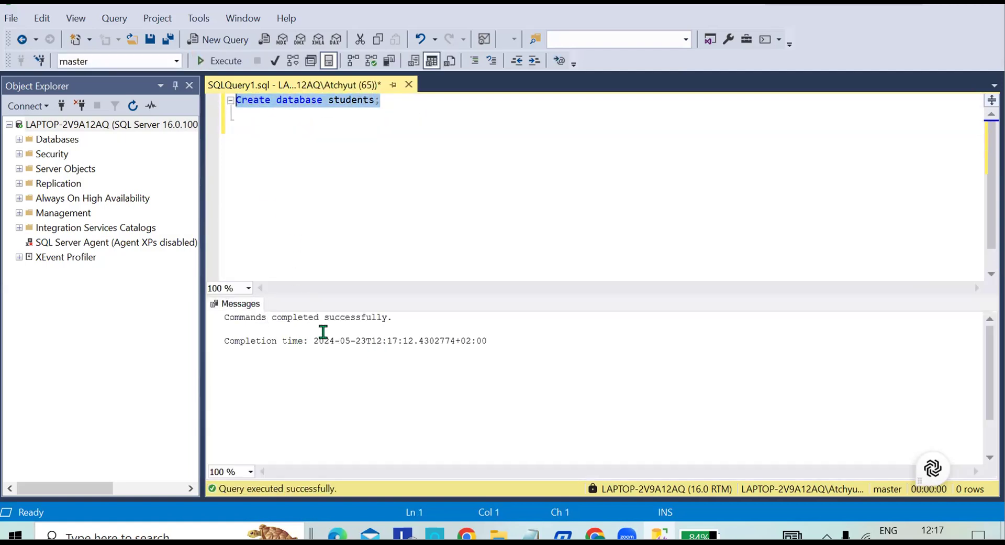
Write "create table list" below the create database statement, leaving a blank line between them
{"action": "left_click", "coordinate": [419, 115]}
{"action": "key", "text": "Return"}
{"action": "type", "text": "cr"}
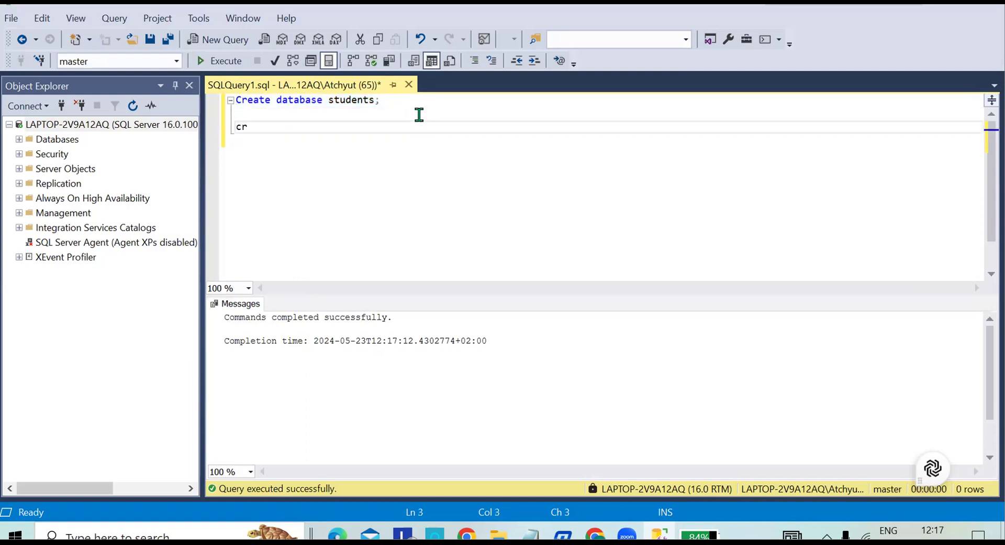
{"action": "type", "text": "eate table list"}
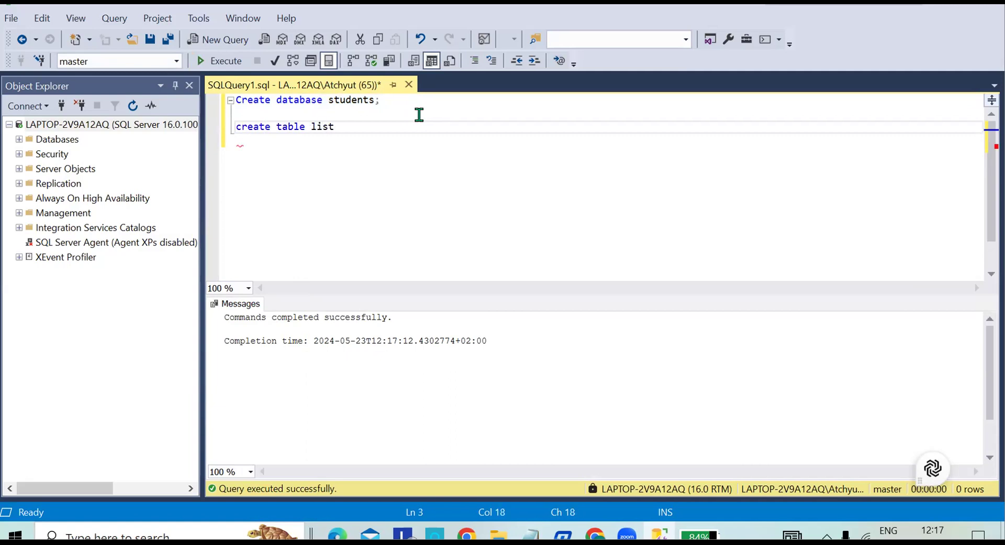
Try executing "create table list;" without any column definitions, and remove the semicolon from the statement
{"action": "type", "text": ";"}
{"action": "mouse_move", "coordinate": [336, 124]}
{"action": "key", "text": "BackSpace"}
{"action": "type", "text": ","}
{"action": "key", "text": "BackSpace"}
{"action": "type", "text": ";"}
{"action": "key", "text": "Return"}
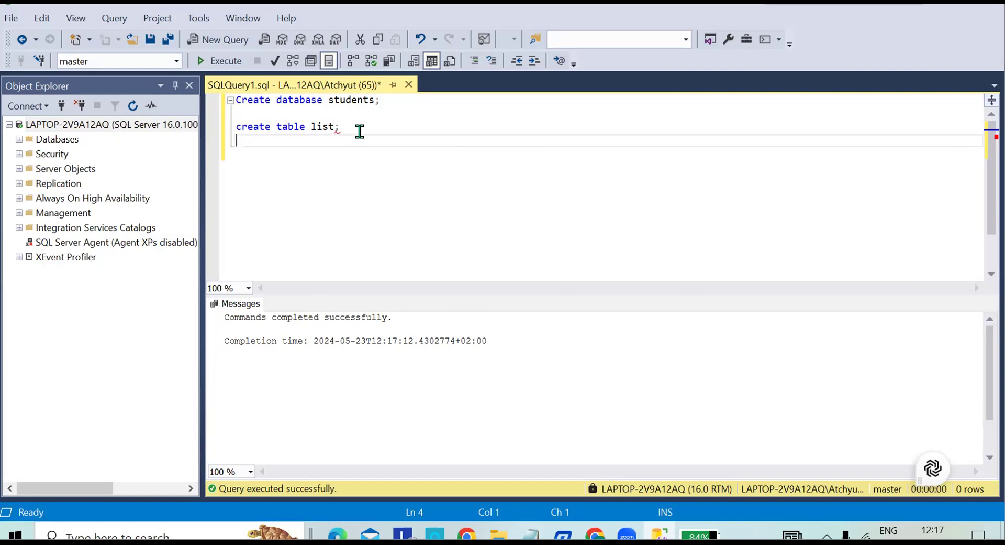
{"action": "left_click_drag", "start_coordinate": [356, 126], "coordinate": [235, 126]}
{"action": "left_click", "coordinate": [222, 61]}
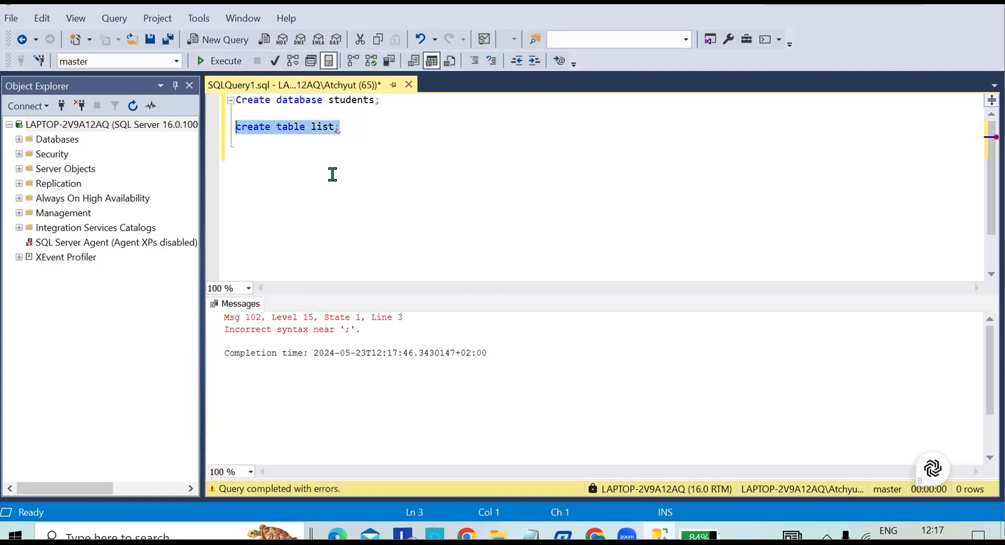
{"action": "left_click", "coordinate": [351, 126]}
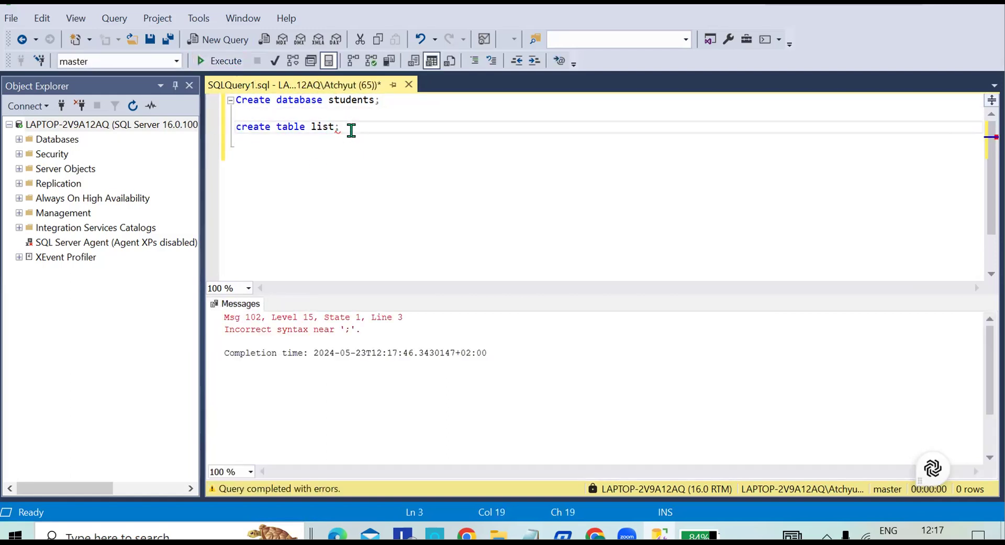
{"action": "key", "text": "BackSpace"}
{"action": "key", "text": "BackSpace"}
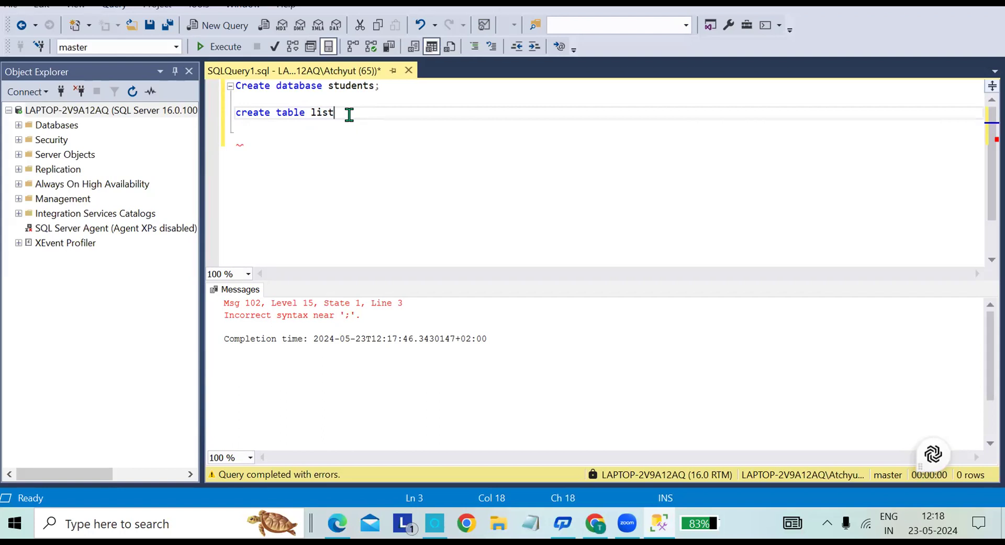
Add a parenthesized column list to the create table statement with student_id int and student_name varchar(50)
{"action": "type", "text": "()"}
{"action": "key", "text": "Left"}
{"action": "key", "text": "Return"}
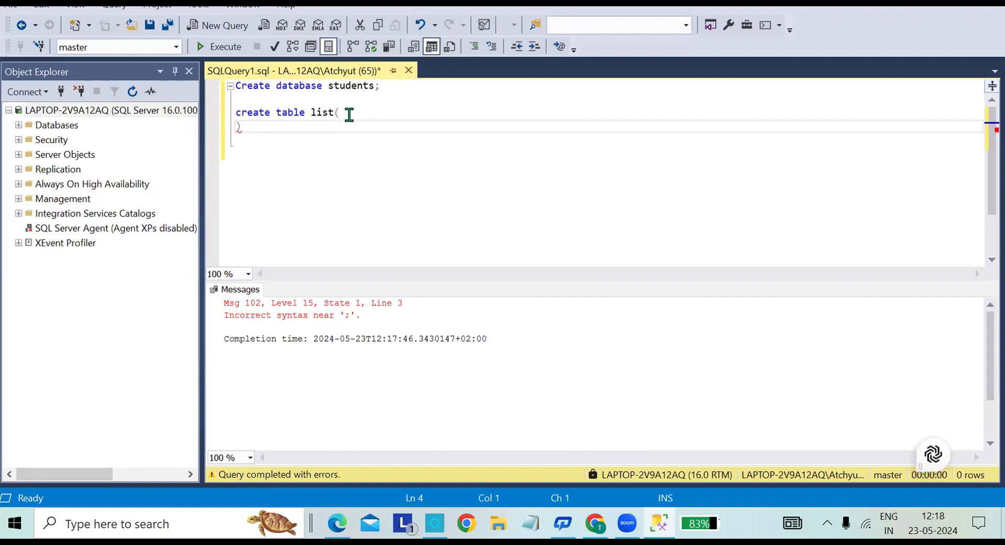
{"action": "key", "text": "Return"}
{"action": "left_click", "coordinate": [285, 120]}
{"action": "key", "text": "Return"}
{"action": "type", "text": "studen"}
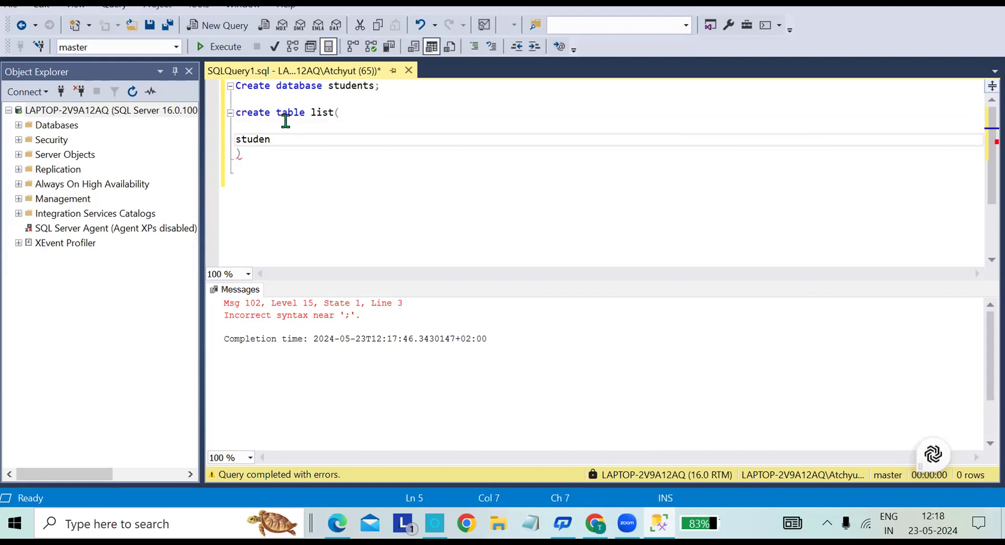
{"action": "type", "text": "t_id int,"}
{"action": "key", "text": "Return"}
{"action": "type", "text": "student"}
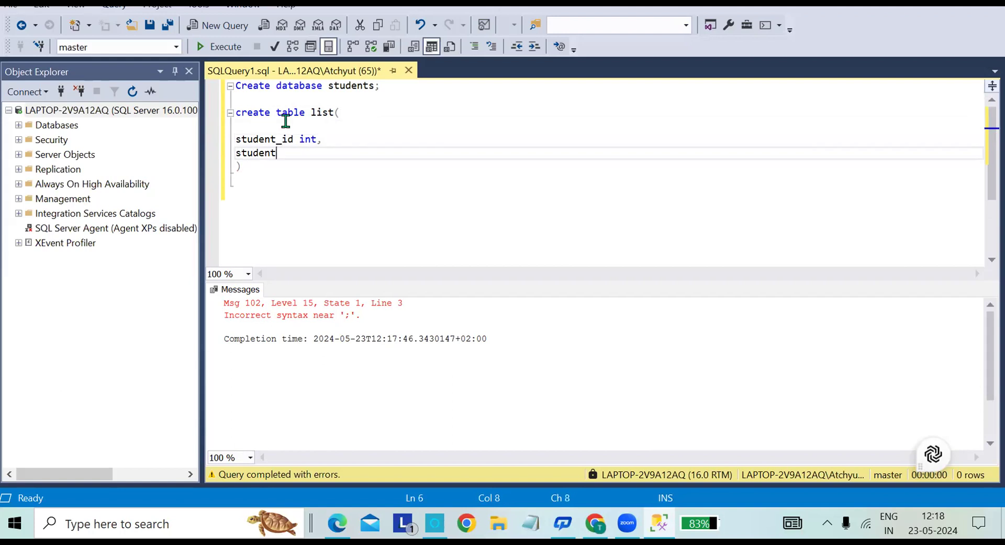
{"action": "type", "text": "_name varchar(50)"}
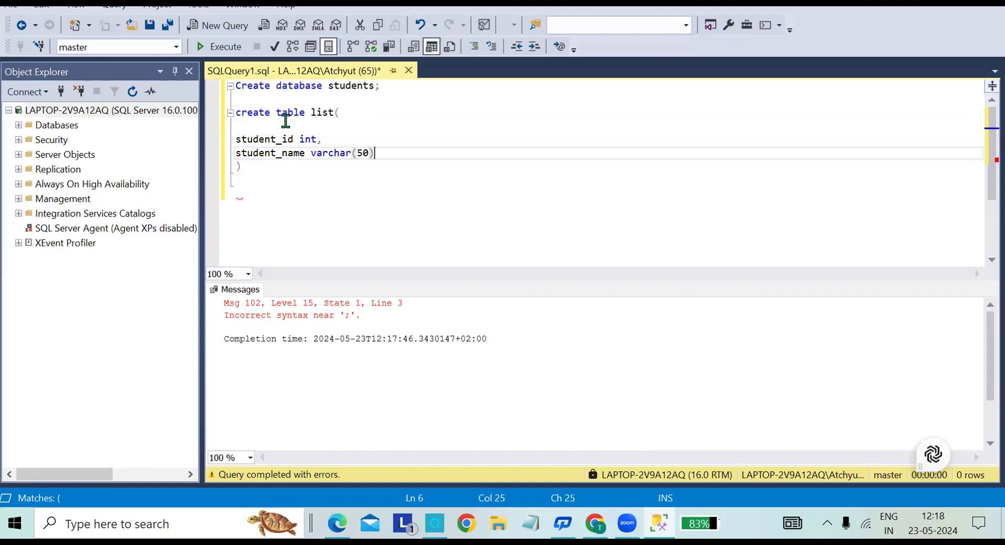
Execute only the create table list statement with its two column definitions
{"action": "left_click", "coordinate": [283, 163]}
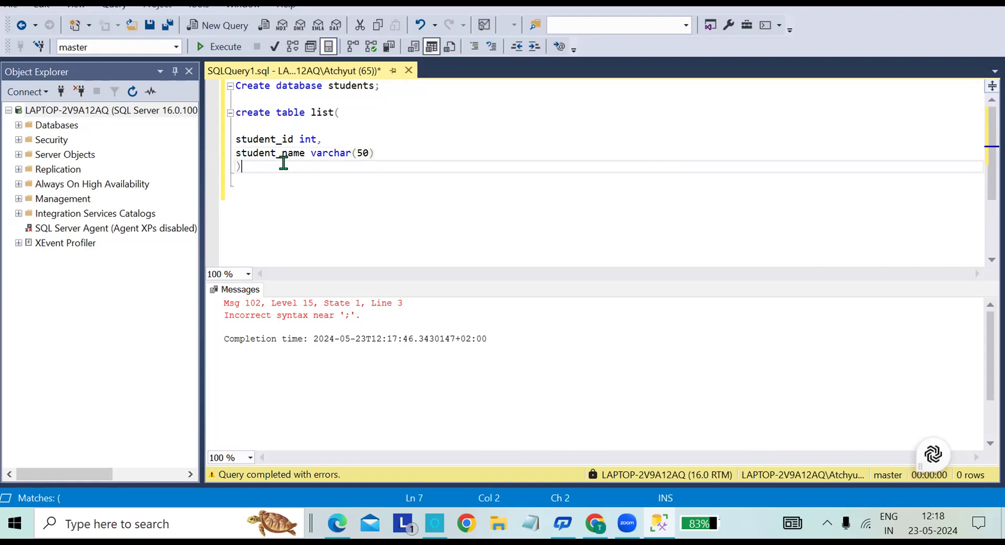
{"action": "left_click_drag", "start_coordinate": [284, 163], "coordinate": [236, 111]}
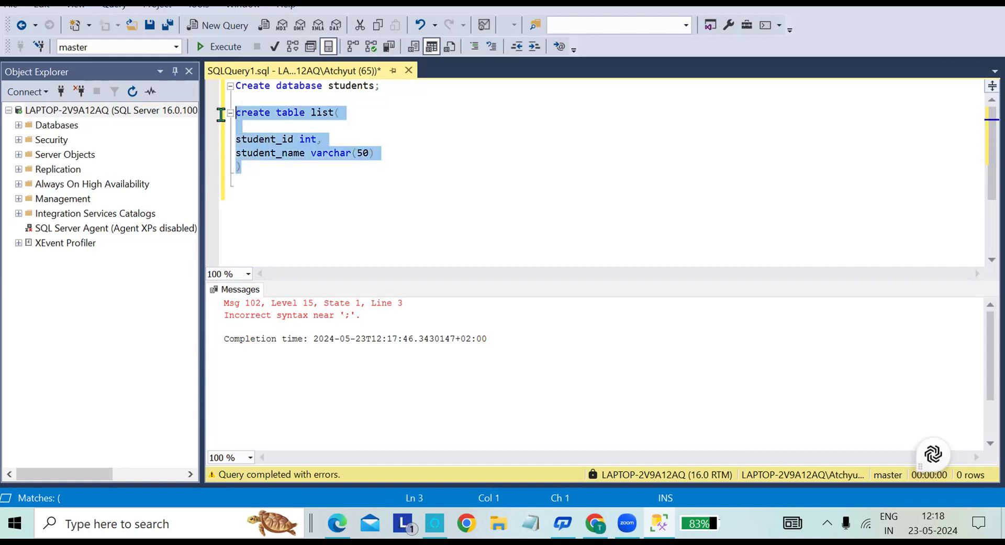
{"action": "left_click", "coordinate": [225, 47]}
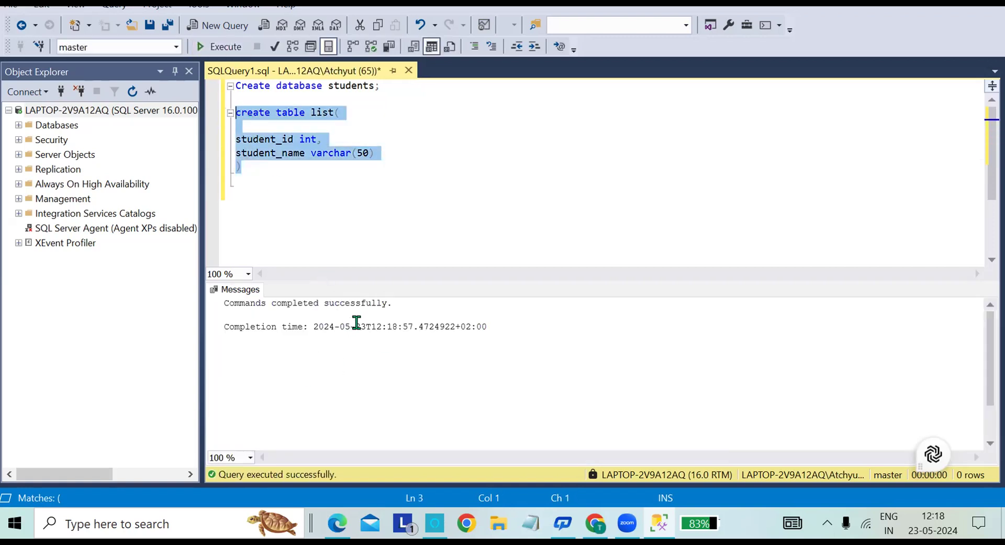
Start an "insert into list" statement below the create table statement, leaving a blank line between them
{"action": "left_click", "coordinate": [284, 179]}
{"action": "key", "text": "Return"}
{"action": "type", "text": "inse"}
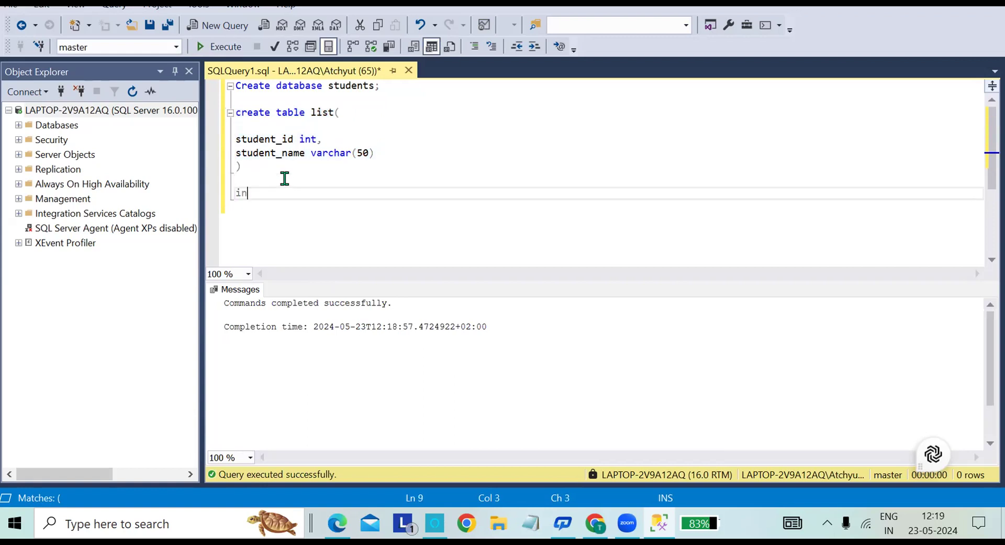
{"action": "key", "text": "BackSpace"}
{"action": "type", "text": "ert table"}
{"action": "key", "text": "BackSpace"}
{"action": "key", "text": "BackSpace"}
{"action": "key", "text": "BackSpace"}
{"action": "key", "text": "BackSpace"}
{"action": "key", "text": "BackSpace"}
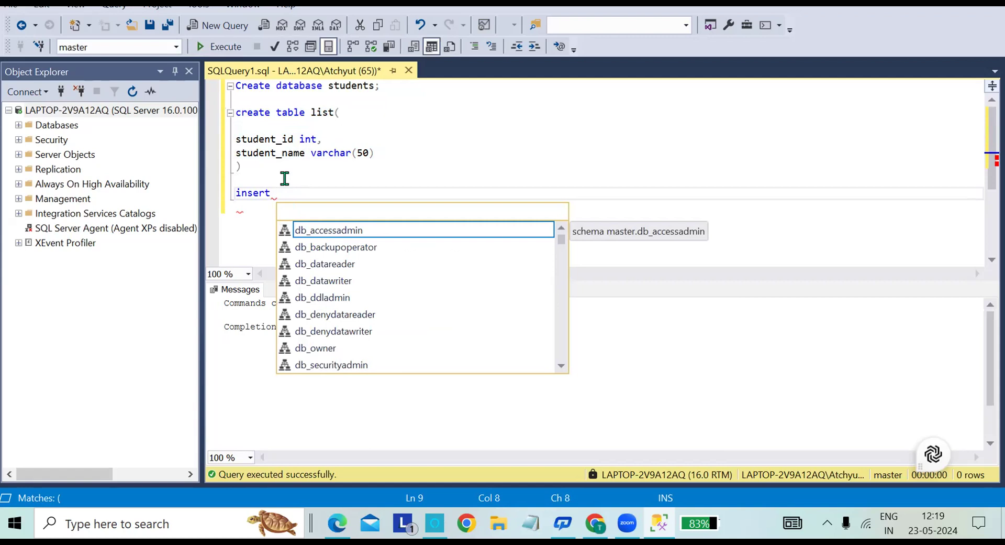
{"action": "type", "text": "in"}
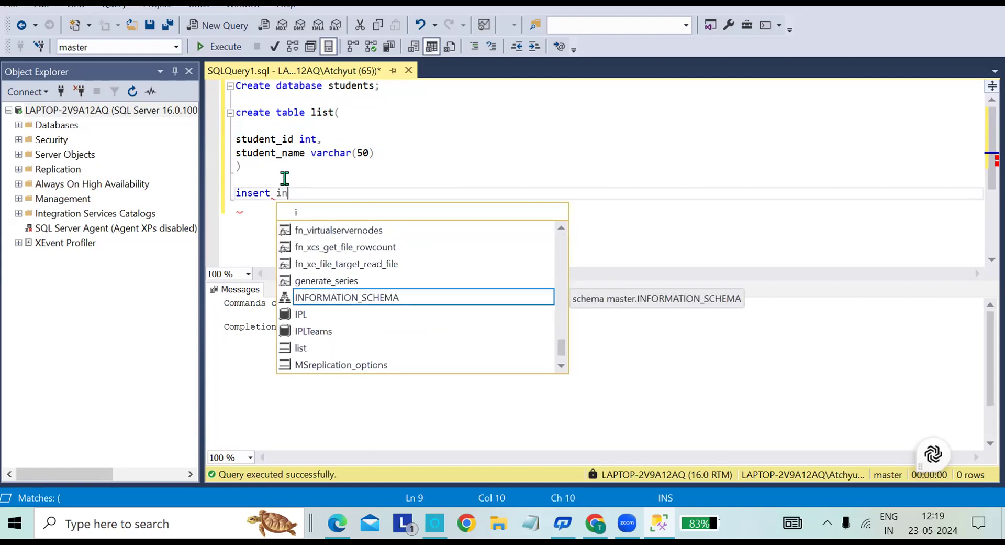
{"action": "type", "text": "to "}
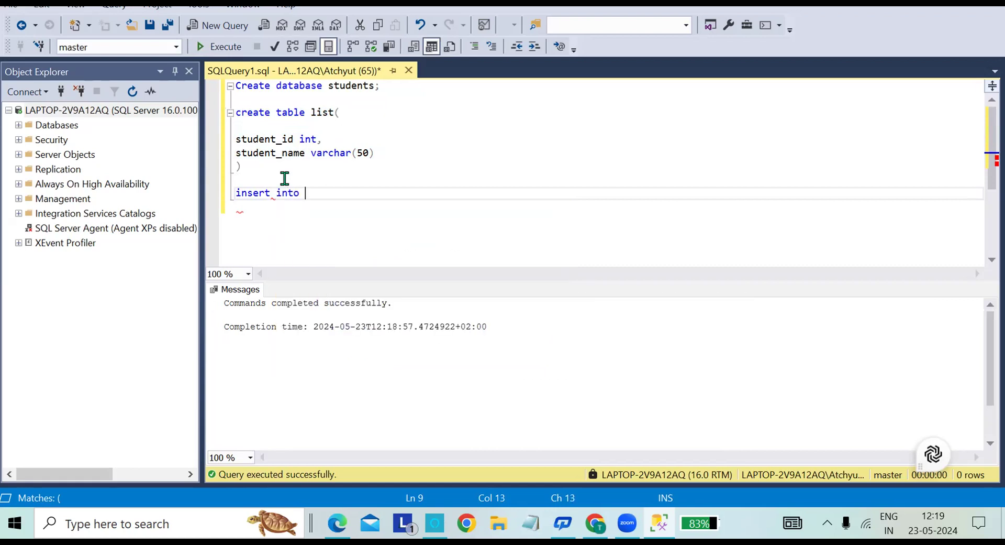
{"action": "type", "text": "list"}
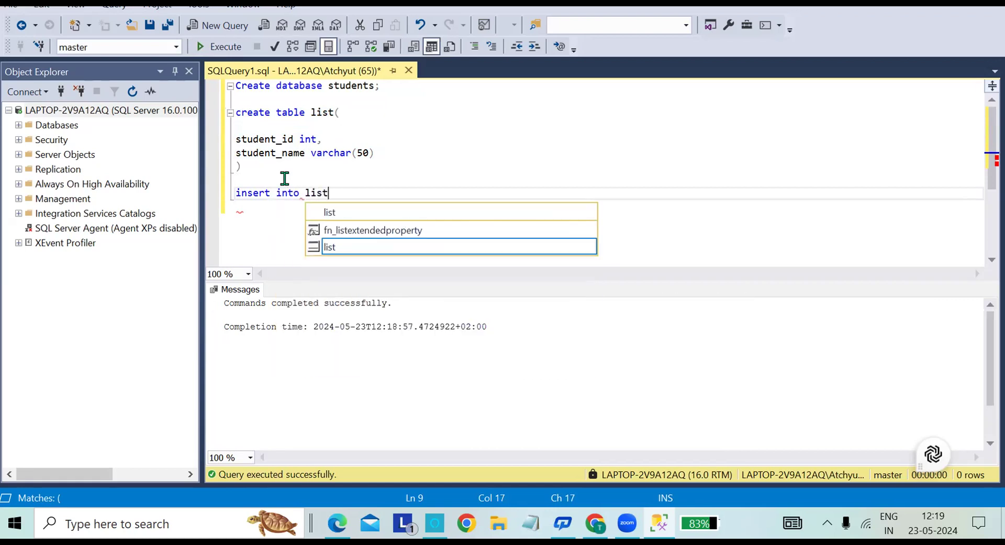
Complete the insert statement with a column list for the student ID and student name and the values (1, 'Ironman')
{"action": "type", "text": "(s"}
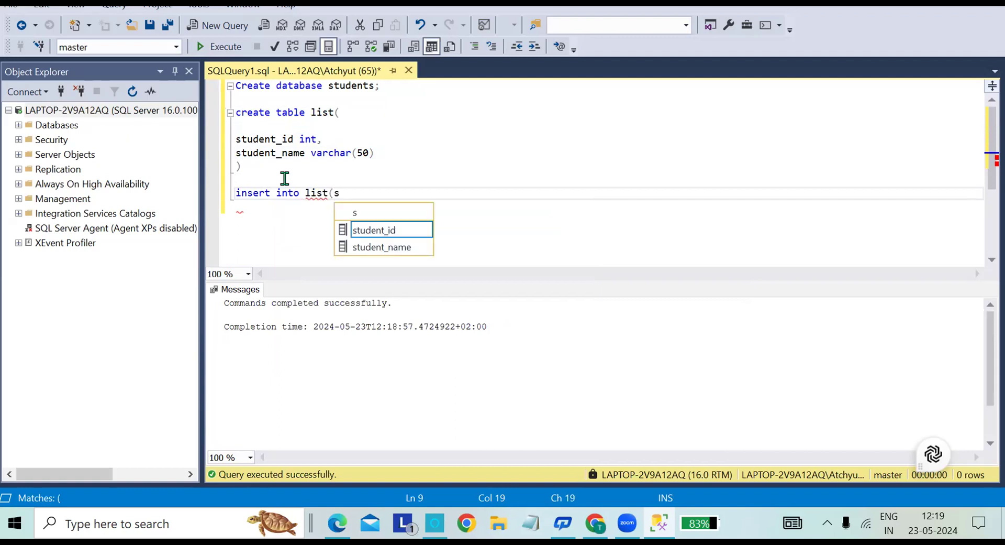
{"action": "type", "text": "tuent_id"}
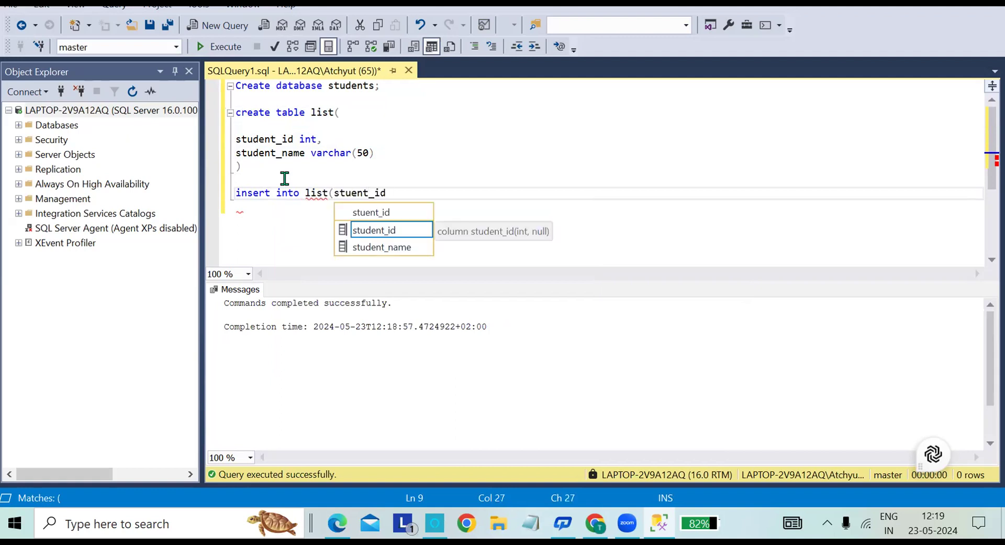
{"action": "type", "text": ", student"}
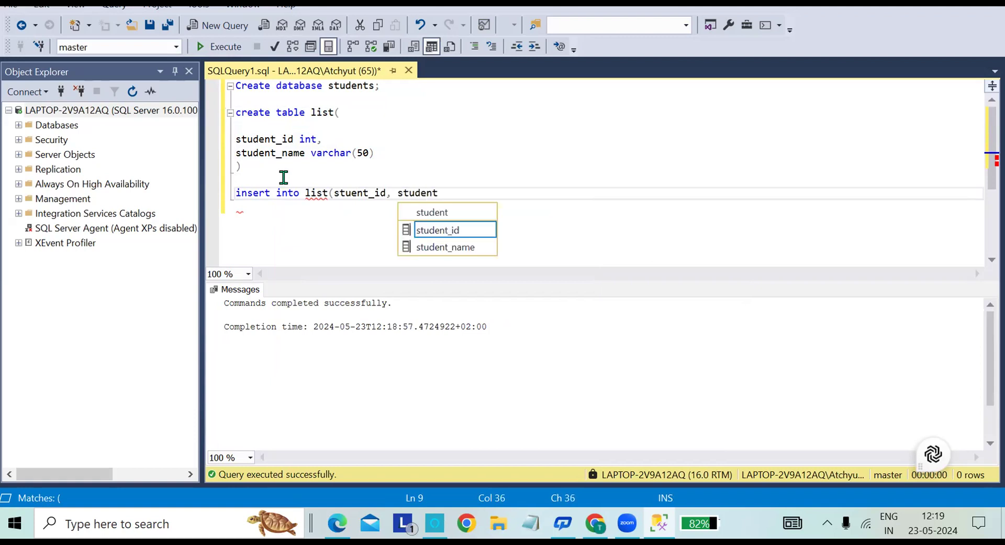
{"action": "type", "text": "_name"}
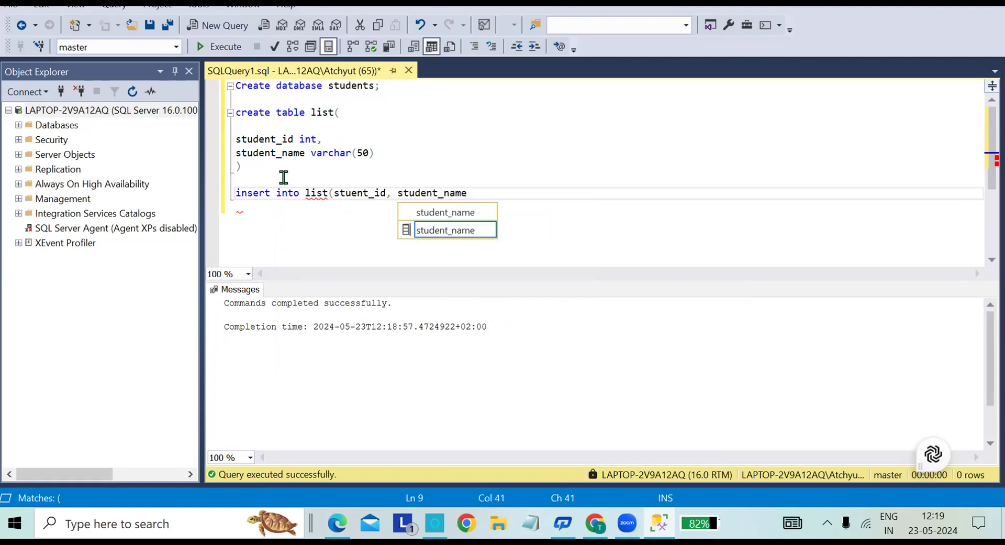
{"action": "type", "text": ") values"}
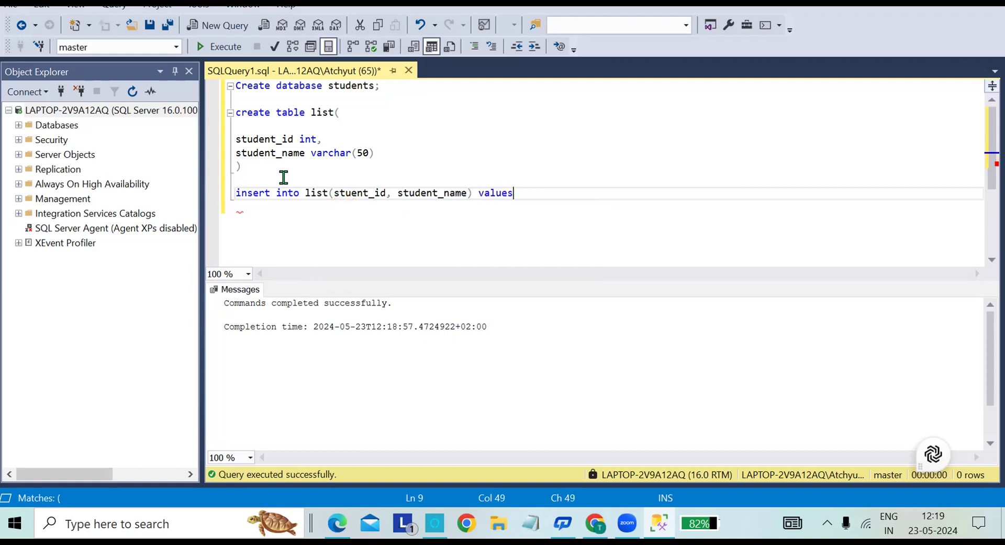
{"action": "type", "text": "("}
{"action": "key", "text": "BackSpace"}
{"action": "type", "text": "("}
{"action": "type", "text": "1, 'Ironm"}
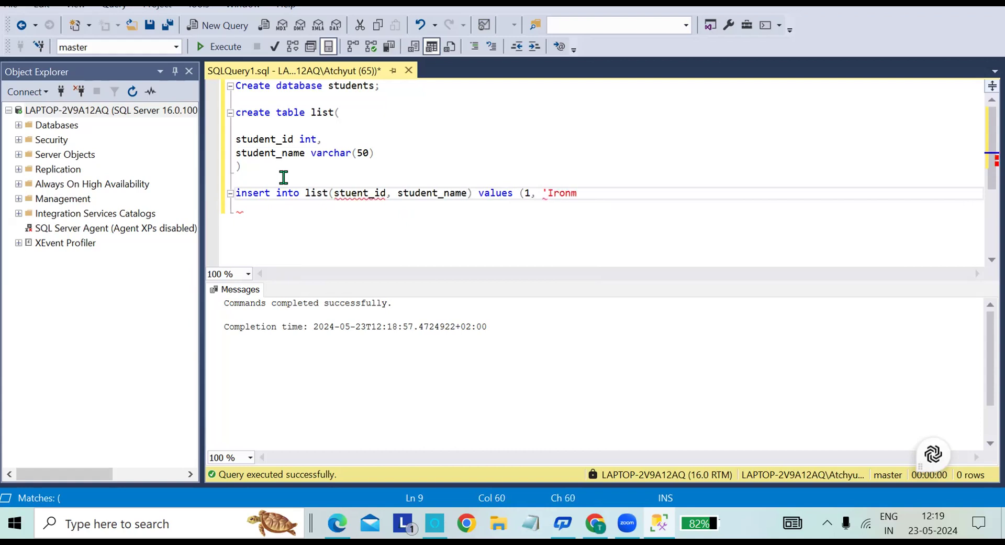
{"action": "type", "text": "an')"}
Correct the misspelled first column name to student_id and end the insert statement with a semicolon
{"action": "left_click", "coordinate": [358, 192]}
{"action": "type", "text": "d"}
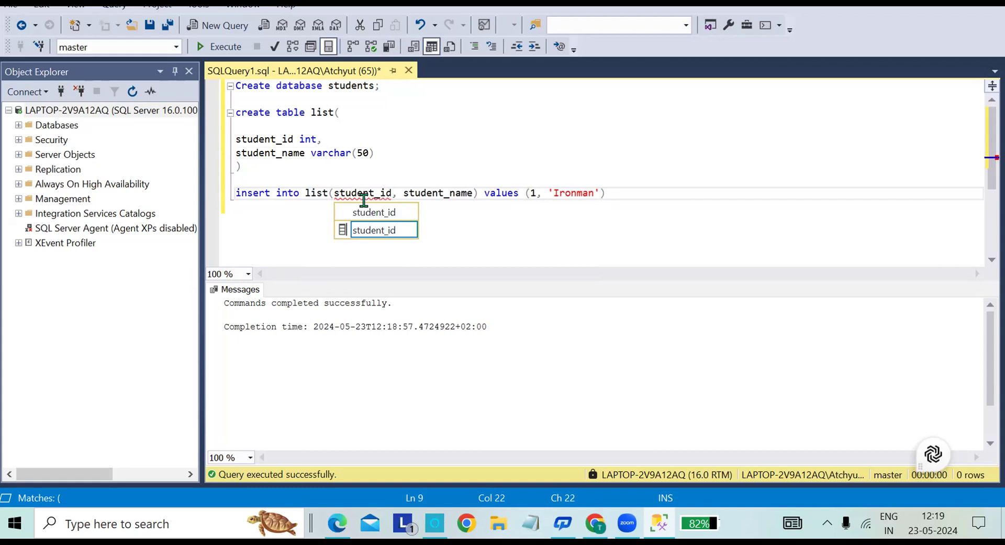
{"action": "left_click", "coordinate": [373, 213]}
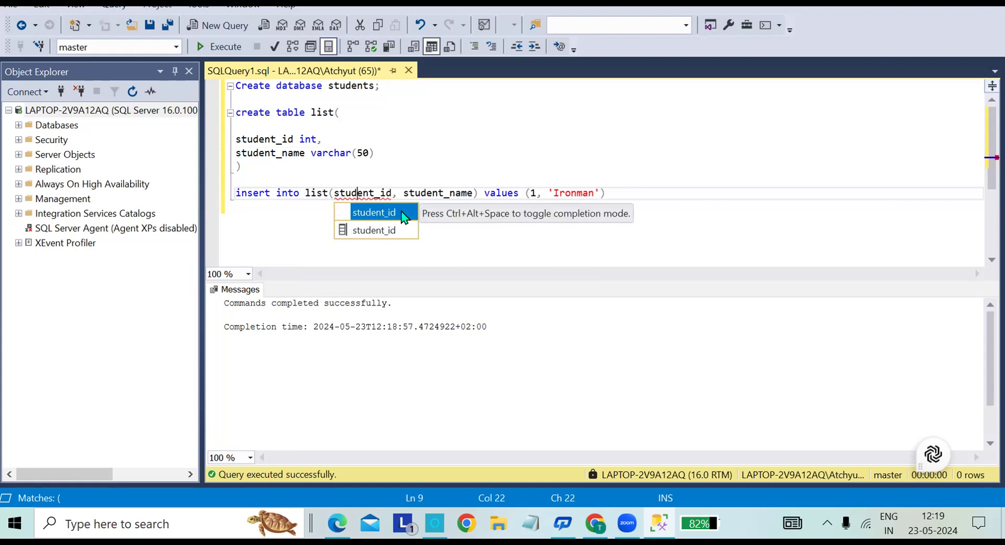
{"action": "double_click", "coordinate": [386, 215]}
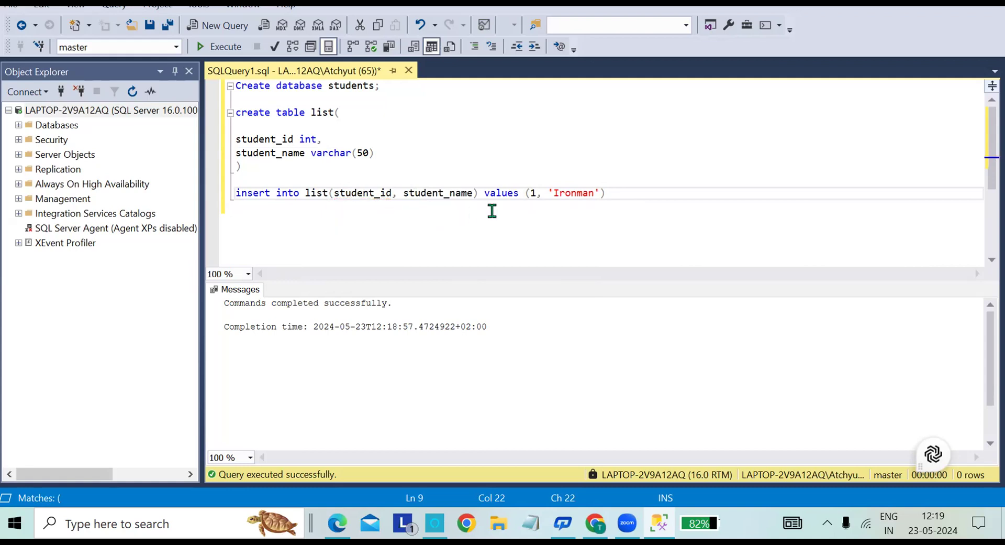
{"action": "left_click", "coordinate": [621, 195]}
{"action": "type", "text": ";"}
Duplicate the Ironman insert statement four times on the lines below it
{"action": "left_click_drag", "start_coordinate": [621, 195], "coordinate": [222, 195]}
{"action": "key", "text": "ctrl+c"}
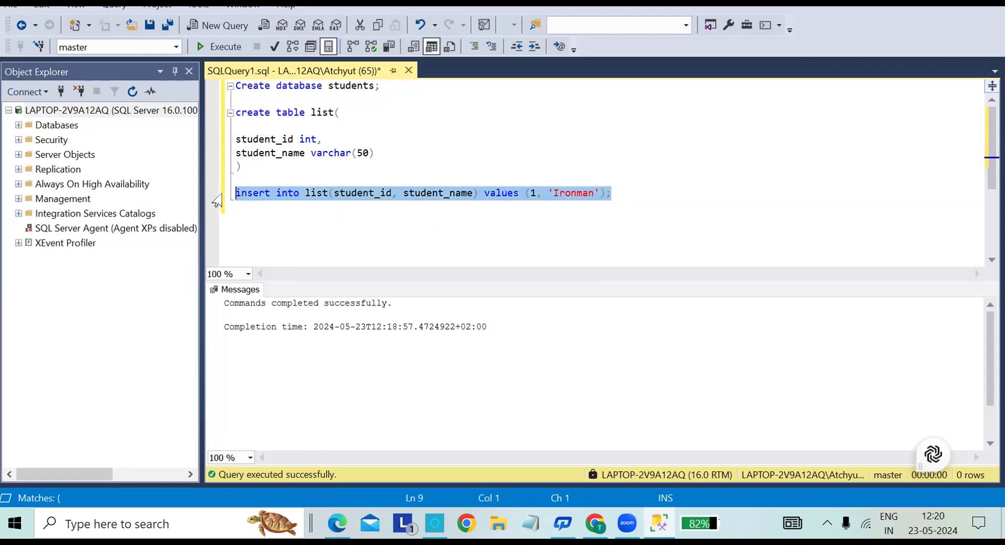
{"action": "left_click", "coordinate": [648, 193]}
{"action": "key", "text": "Return"}
{"action": "key", "text": "ctrl+v"}
{"action": "key", "text": "Return"}
{"action": "key", "text": "ctrl+v"}
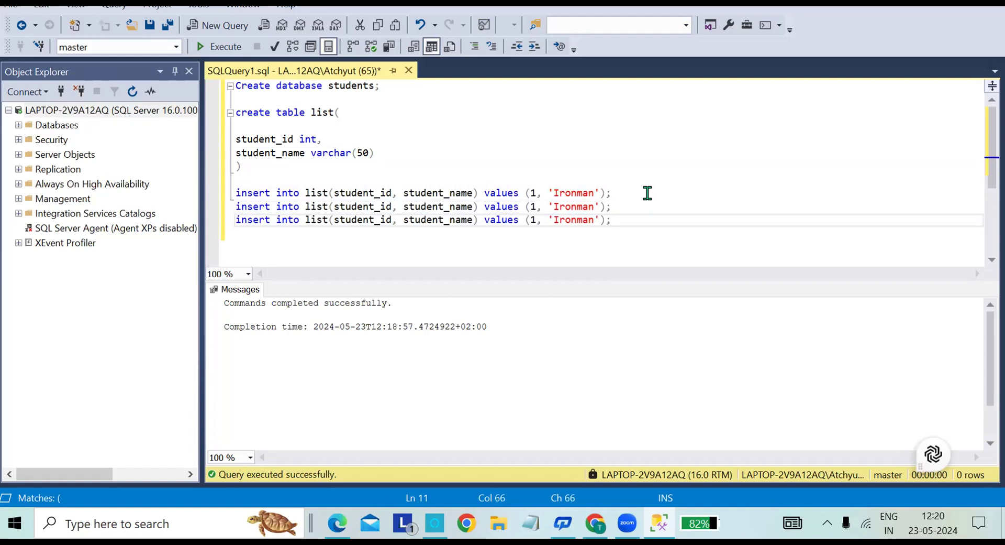
{"action": "key", "text": "Return"}
{"action": "key", "text": "ctrl+v"}
{"action": "key", "text": "Return"}
{"action": "key", "text": "super+space"}
{"action": "key", "text": "ctrl+v"}
{"action": "key", "text": "Return"}
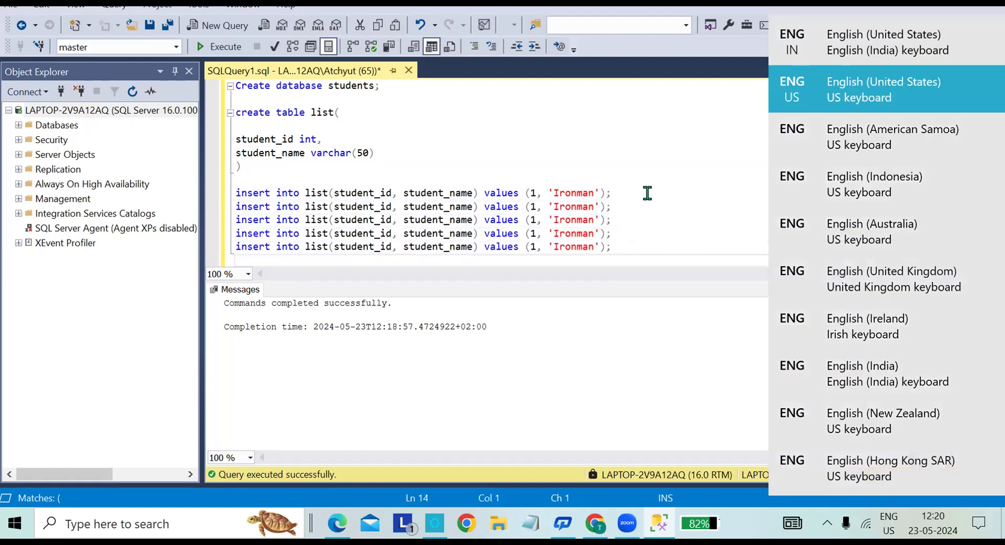
Change the values of the second insert statement to 2 and 'Thor'
{"action": "left_click", "coordinate": [536, 207]}
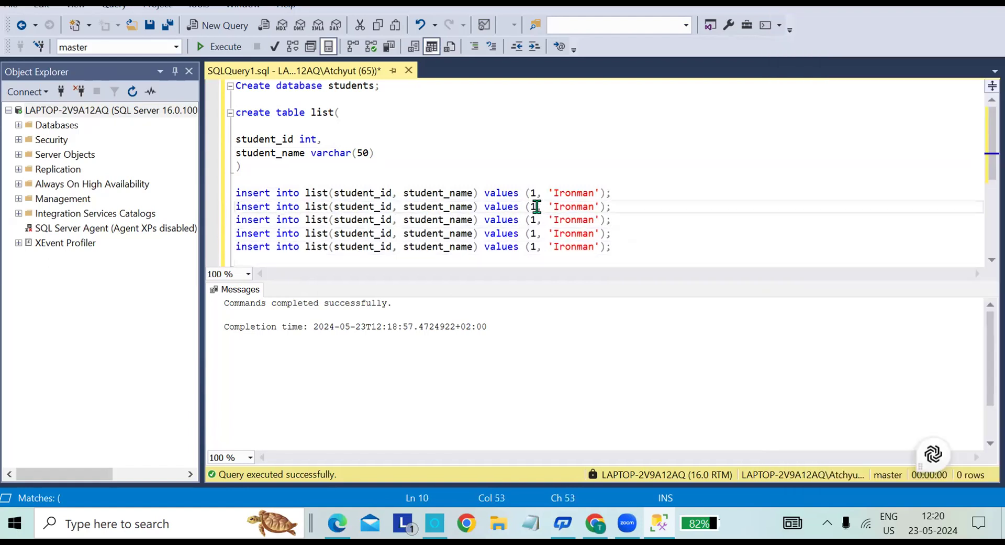
{"action": "key", "text": "BackSpace"}
{"action": "type", "text": "2"}
{"action": "left_click", "coordinate": [594, 206]}
{"action": "key", "text": "BackSpace"}
{"action": "key", "text": "BackSpace"}
{"action": "key", "text": "BackSpace"}
{"action": "key", "text": "BackSpace"}
{"action": "key", "text": "BackSpace"}
{"action": "key", "text": "BackSpace"}
{"action": "key", "text": "BackSpace"}
{"action": "type", "text": "Thor"}
Change the values of the third insert statement to 3 and 'wakanda'
{"action": "left_click", "coordinate": [596, 217]}
{"action": "key", "text": "BackSpace"}
{"action": "key", "text": "BackSpace"}
{"action": "key", "text": "BackSpace"}
{"action": "key", "text": "BackSpace"}
{"action": "key", "text": "BackSpace"}
{"action": "key", "text": "BackSpace"}
{"action": "key", "text": "BackSpace"}
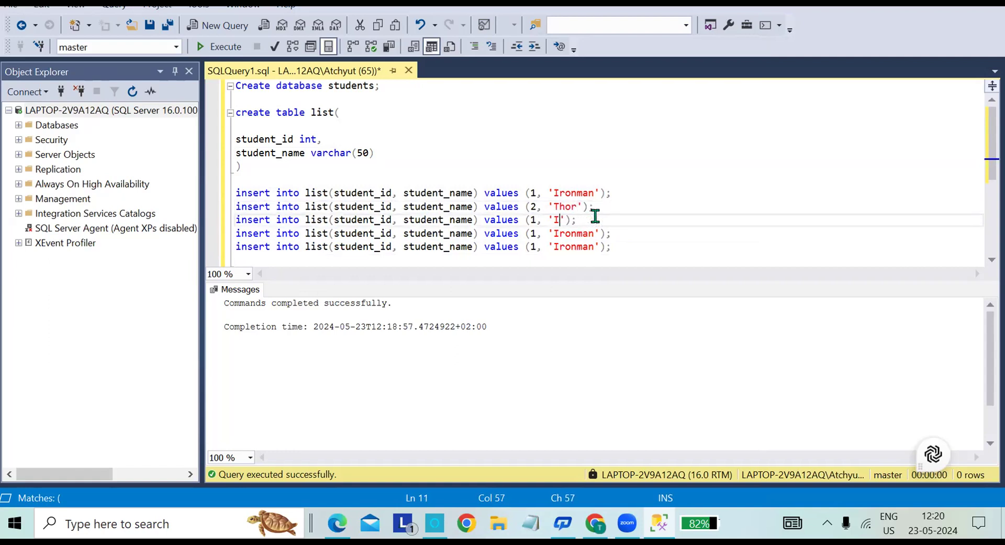
{"action": "type", "text": "wakanda"}
{"action": "left_click", "coordinate": [534, 220]}
{"action": "key", "text": "BackSpace"}
{"action": "type", "text": "3"}
Change the values of the fourth insert statement to 4 and 'thanos'
{"action": "left_click", "coordinate": [594, 232]}
{"action": "key", "text": "BackSpace"}
{"action": "key", "text": "BackSpace"}
{"action": "key", "text": "BackSpace"}
{"action": "key", "text": "BackSpace"}
{"action": "key", "text": "BackSpace"}
{"action": "key", "text": "BackSpace"}
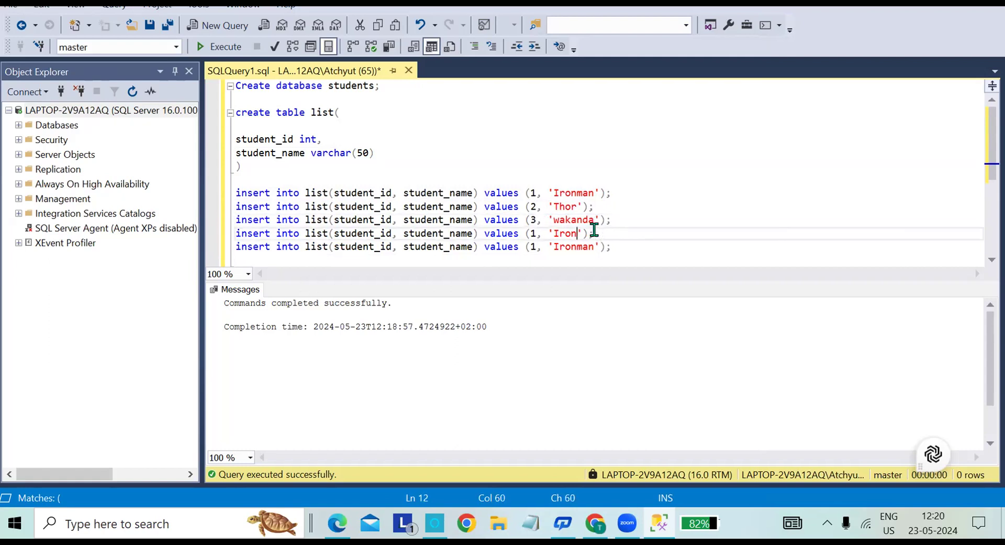
{"action": "key", "text": "BackSpace"}
{"action": "type", "text": "thanos"}
{"action": "left_click", "coordinate": [544, 233]}
{"action": "key", "text": "BackSpace"}
{"action": "key", "text": "BackSpace"}
{"action": "type", "text": "4,"}
Change the values of the fifth insert statement to 5 and 'Doctor Strange'
{"action": "left_click", "coordinate": [595, 246]}
{"action": "key", "text": "BackSpace"}
{"action": "key", "text": "BackSpace"}
{"action": "key", "text": "BackSpace"}
{"action": "key", "text": "BackSpace"}
{"action": "key", "text": "BackSpace"}
{"action": "key", "text": "BackSpace"}
{"action": "key", "text": "BackSpace"}
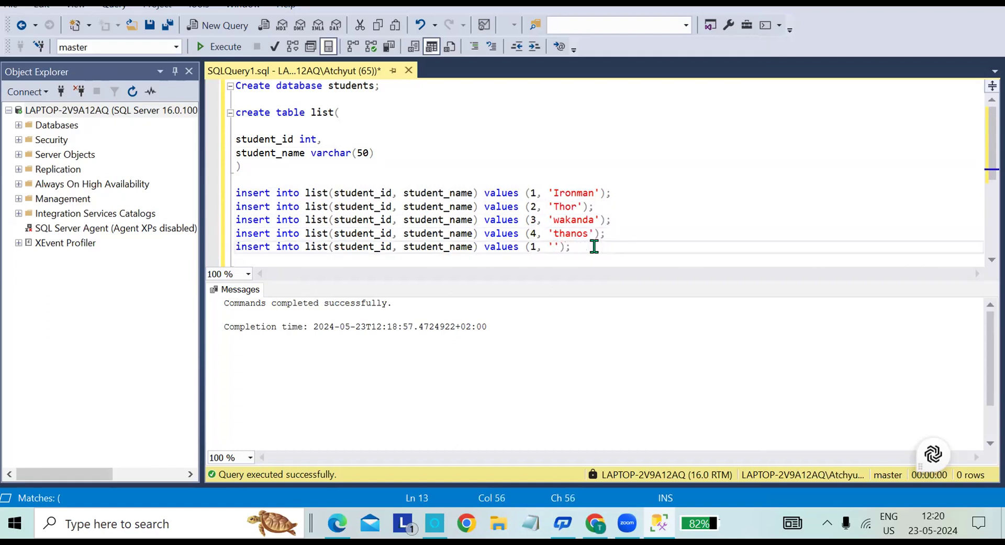
{"action": "type", "text": "Dicv"}
{"action": "key", "text": "BackSpace"}
{"action": "key", "text": "BackSpace"}
{"action": "key", "text": "BackSpace"}
{"action": "type", "text": "ocot"}
{"action": "key", "text": "BackSpace"}
{"action": "key", "text": "BackSpace"}
{"action": "type", "text": "tor Strange"}
{"action": "left_click", "coordinate": [537, 245]}
{"action": "key", "text": "BackSpace"}
{"action": "type", "text": "5"}
Execute only the five insert statements to add the rows to the list table
{"action": "scroll", "coordinate": [583, 128], "scroll_direction": "down", "scroll_amount": 3}
{"action": "scroll", "coordinate": [573, 180], "scroll_direction": "up", "scroll_amount": 2}
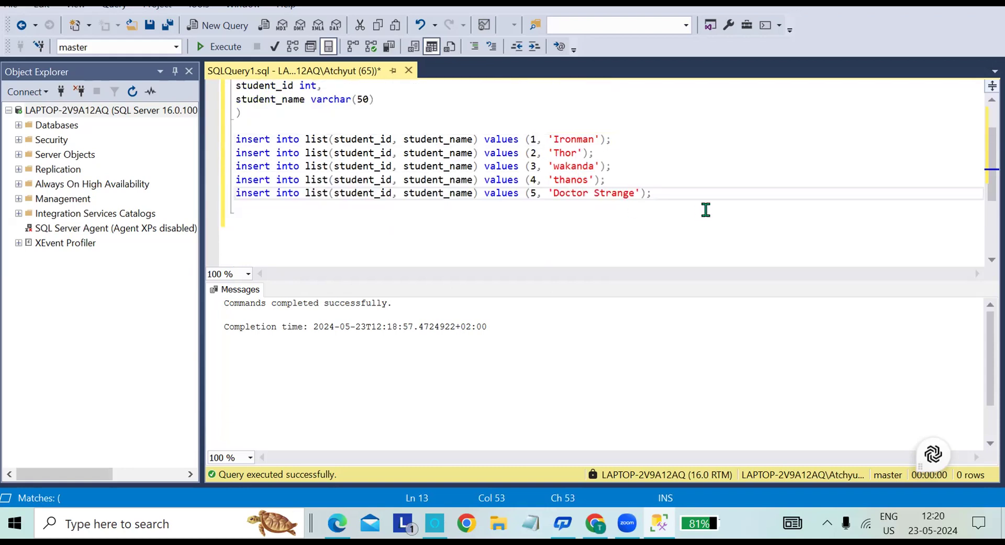
{"action": "left_click_drag", "start_coordinate": [542, 202], "coordinate": [229, 147]}
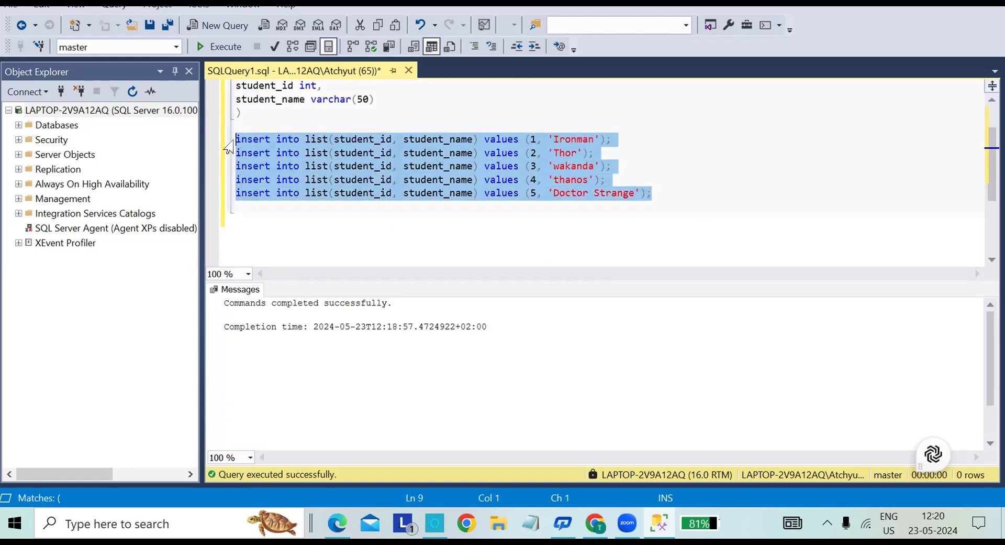
{"action": "left_click", "coordinate": [219, 47]}
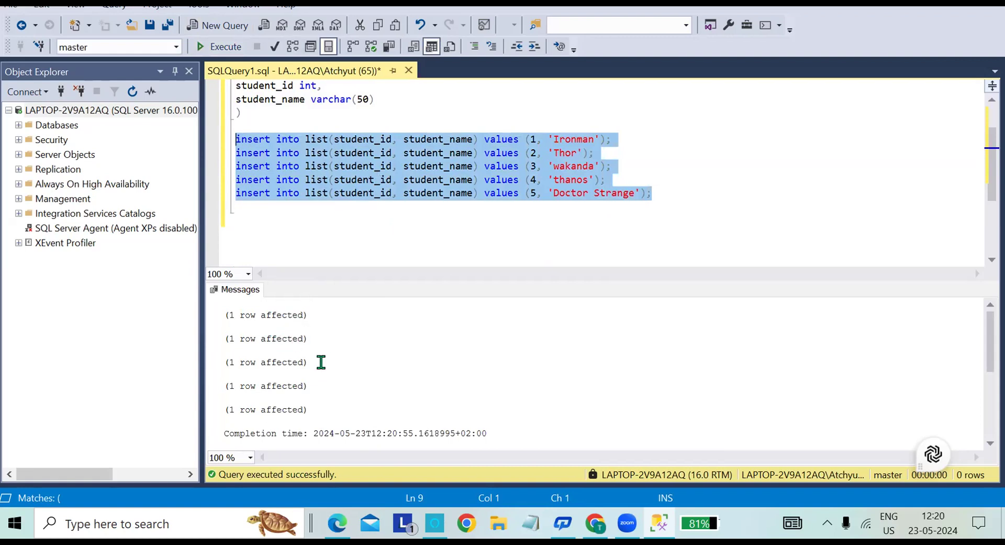
Write "select * from list;" below the insert statements and execute only that query
{"action": "scroll", "coordinate": [401, 202], "scroll_direction": "up", "scroll_amount": 2}
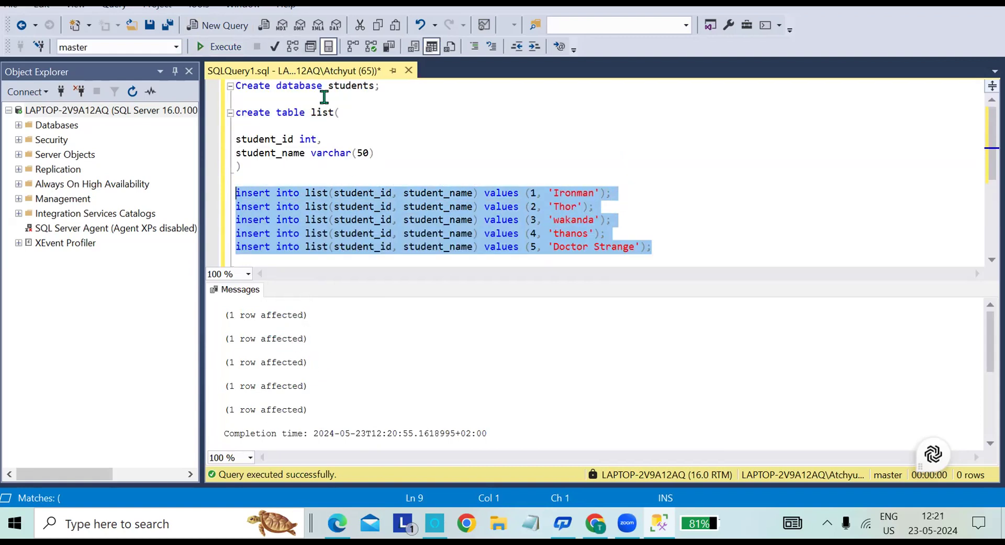
{"action": "double_click", "coordinate": [311, 114]}
{"action": "scroll", "coordinate": [391, 157], "scroll_direction": "down", "scroll_amount": 3}
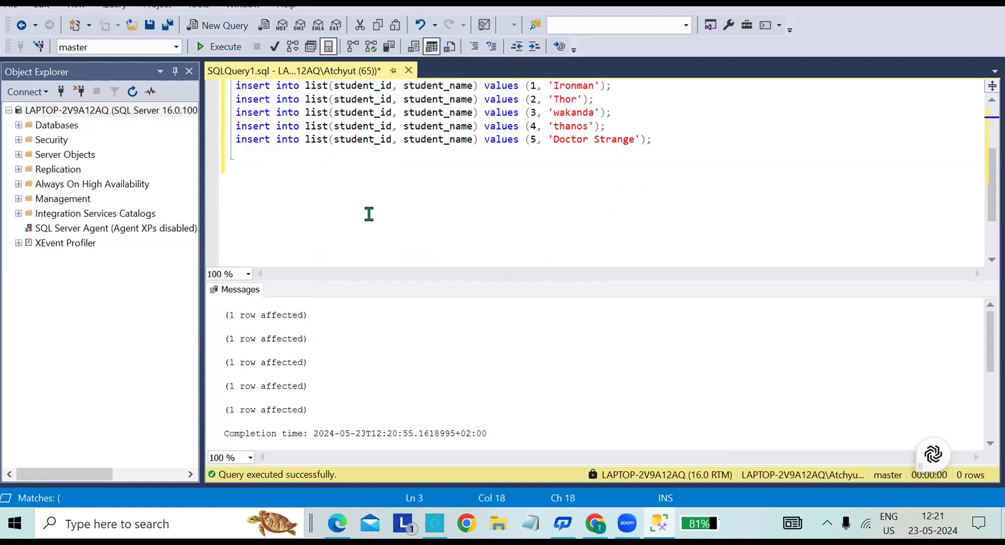
{"action": "left_click", "coordinate": [667, 151]}
{"action": "key", "text": "Return"}
{"action": "type", "text": "select *"}
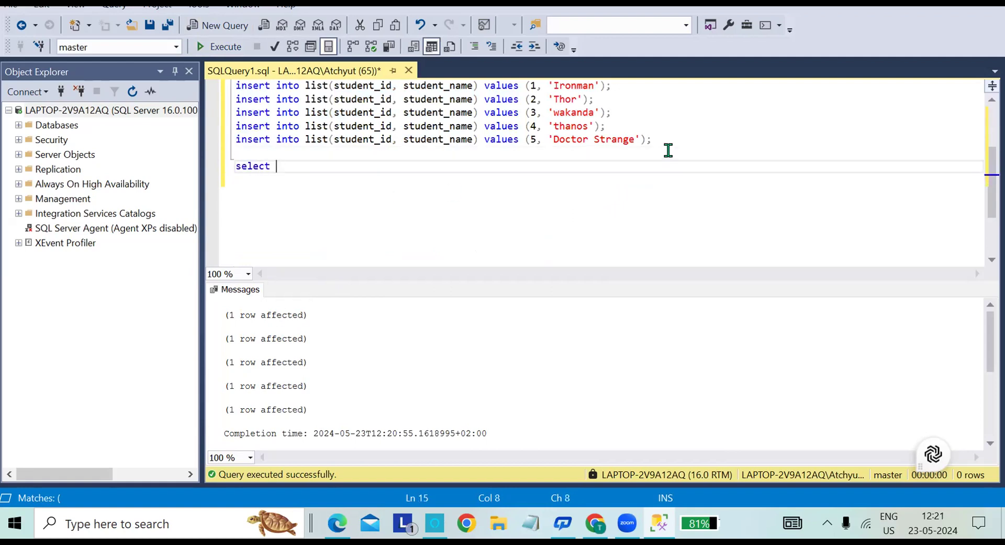
{"action": "type", "text": " from list;"}
{"action": "left_click_drag", "start_coordinate": [382, 166], "coordinate": [199, 166]}
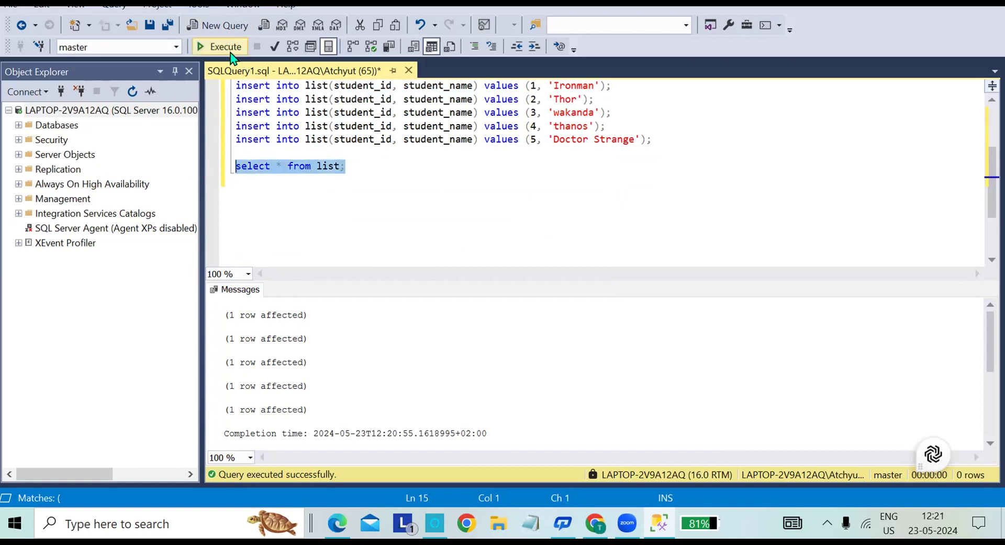
{"action": "left_click", "coordinate": [207, 47]}
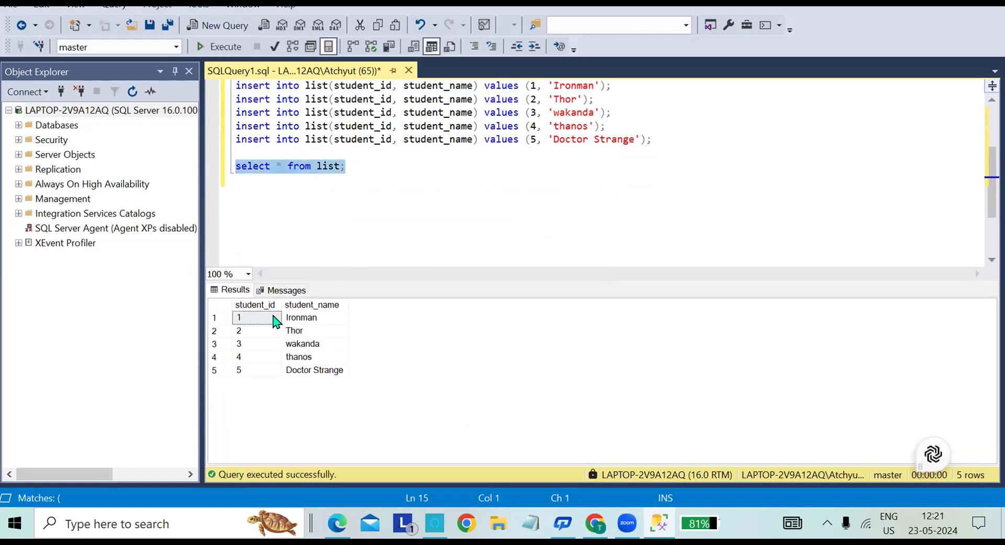